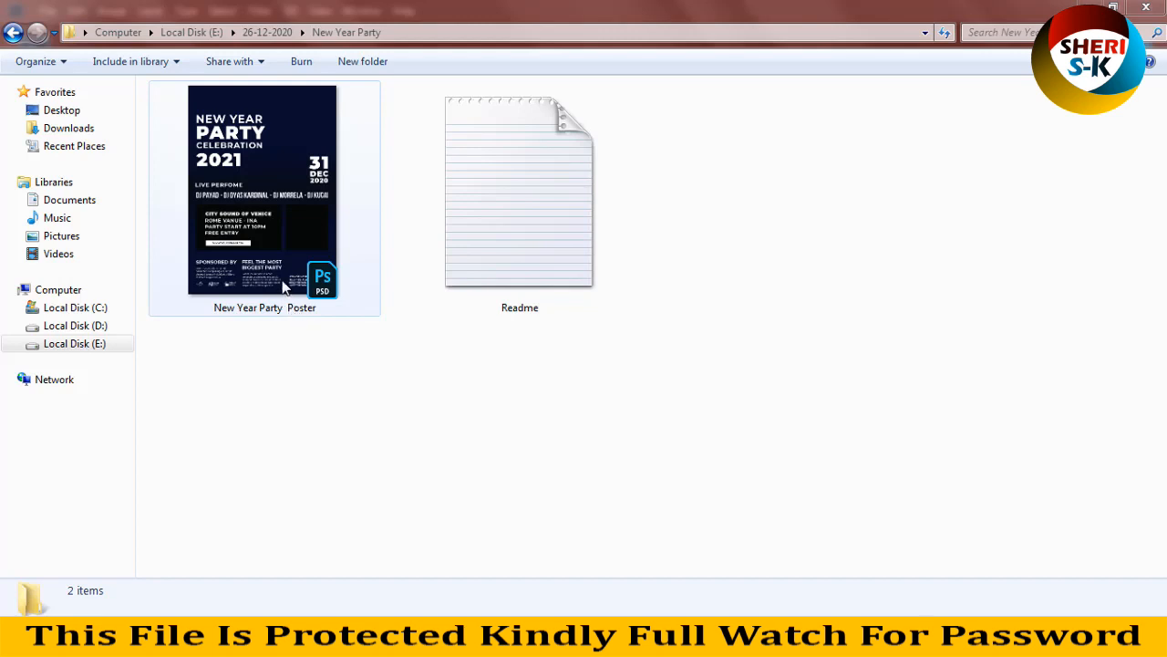
Step: Open the New Year Party Poster PSD file from the New Year Party folder in Photoshop
left_click(285, 271)
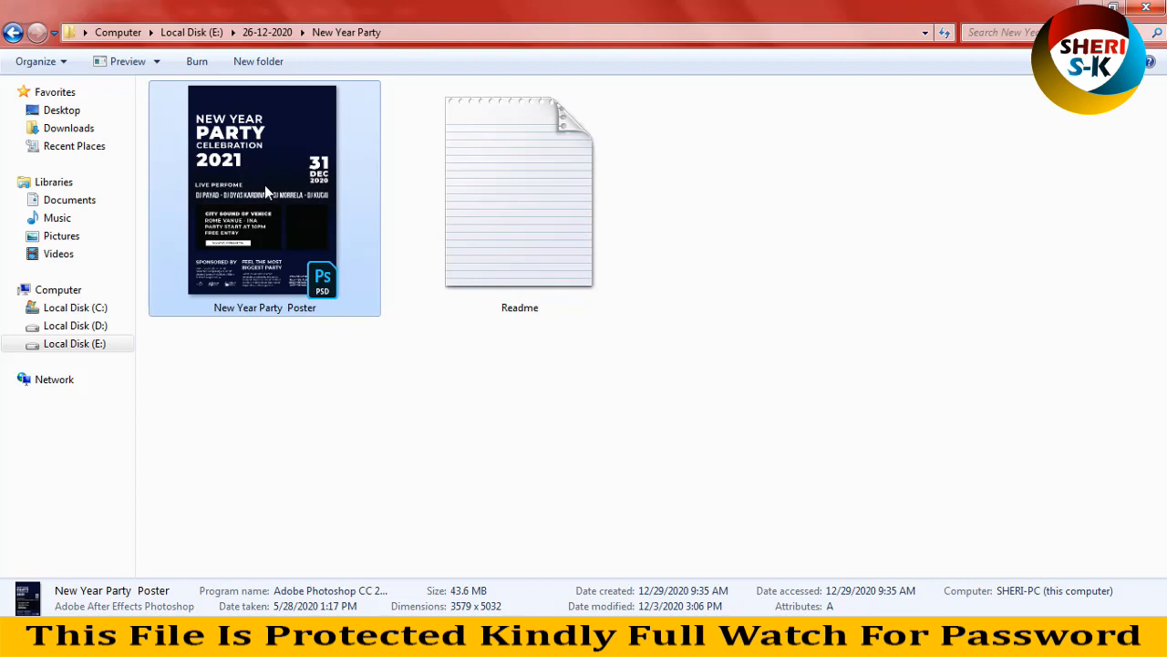
left_click_drag(267, 191, 212, 364)
left_click(246, 354)
left_click_drag(247, 215, 325, 266)
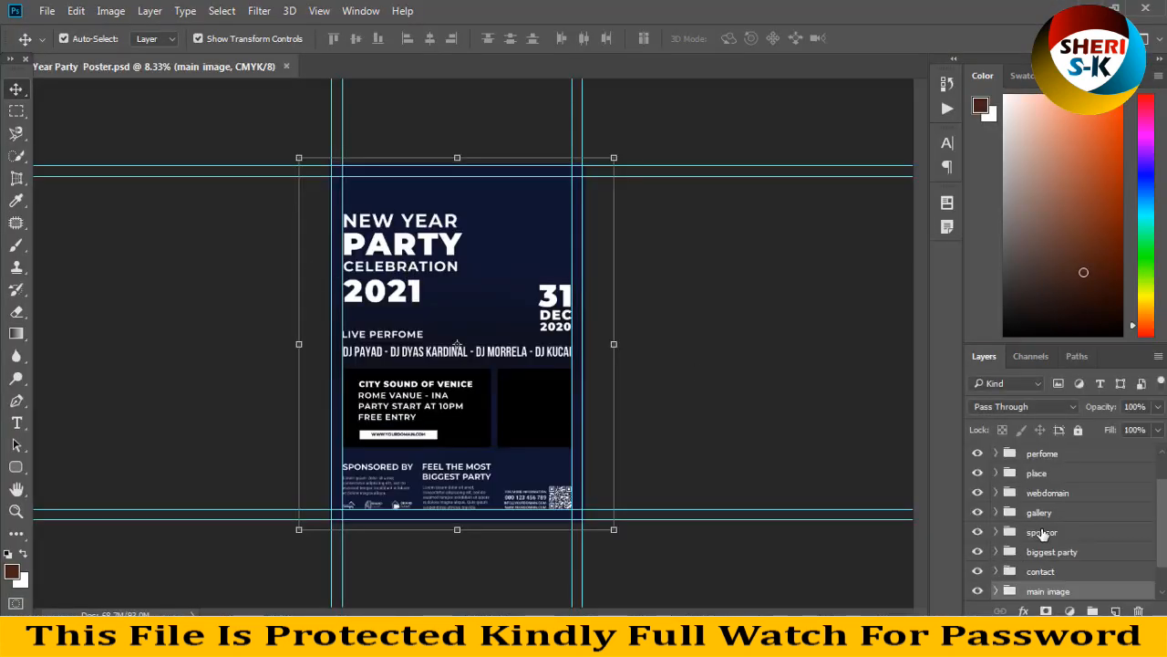
Step: Examine which poster elements each layer group holds by selecting the groups from date through main image in turn
scroll(1043, 534, "up", 2)
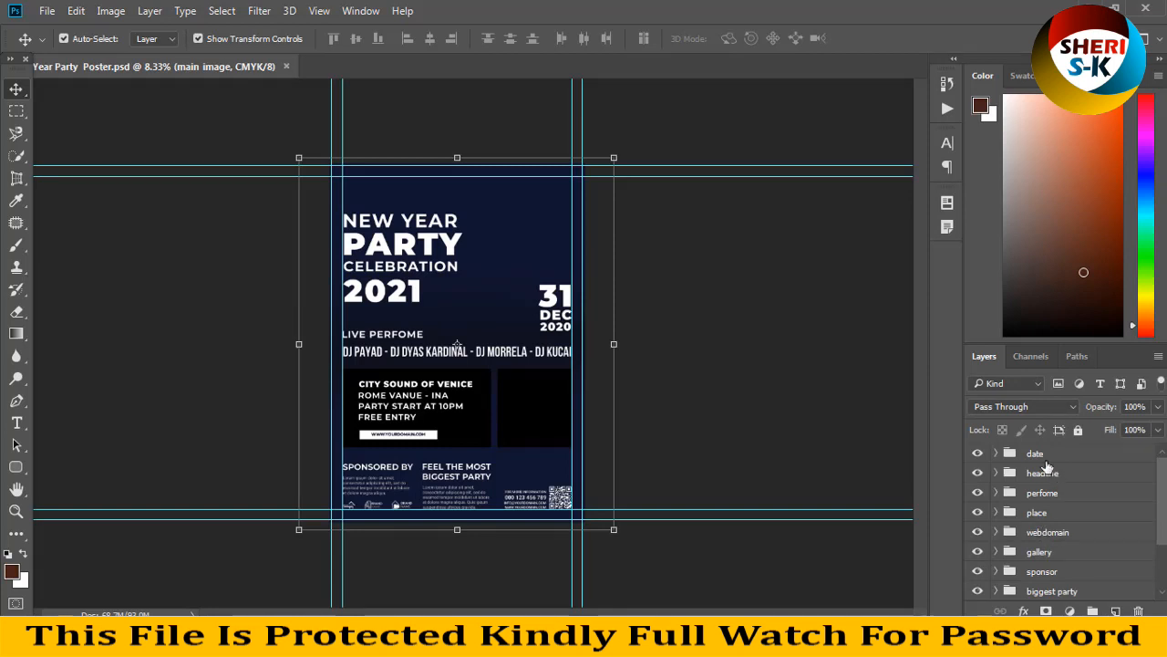
left_click(1049, 458)
left_click(1055, 474)
left_click(1056, 456)
left_click(1056, 493)
left_click(1059, 513)
left_click(1077, 534)
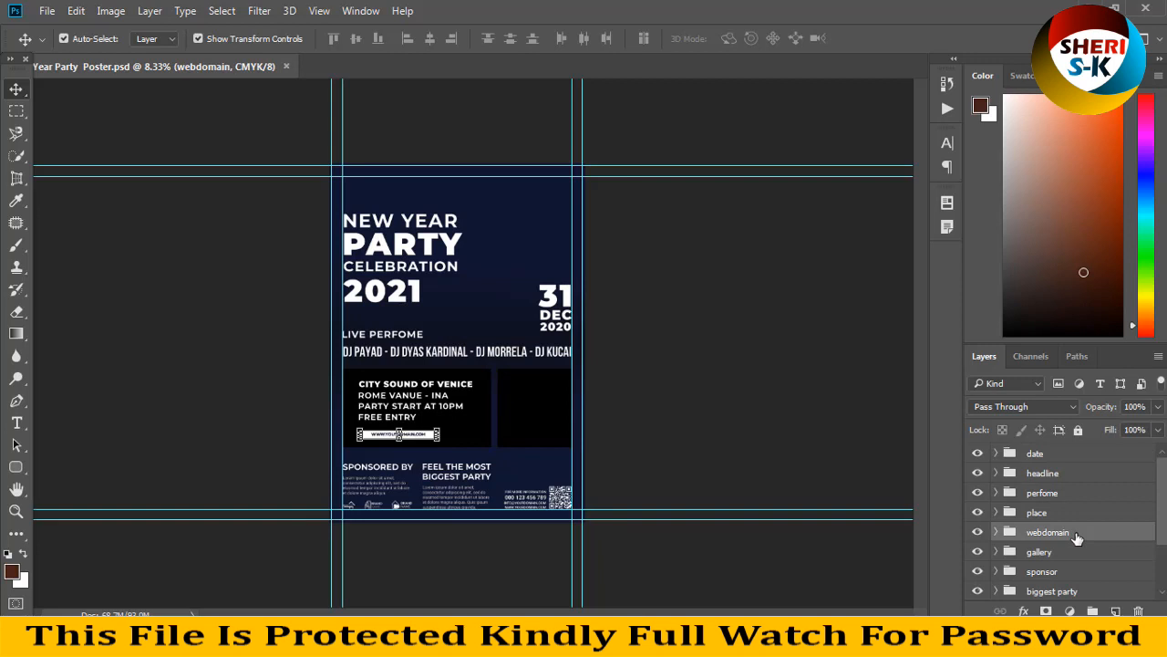
left_click(1064, 553)
scroll(1067, 551, "down", 1)
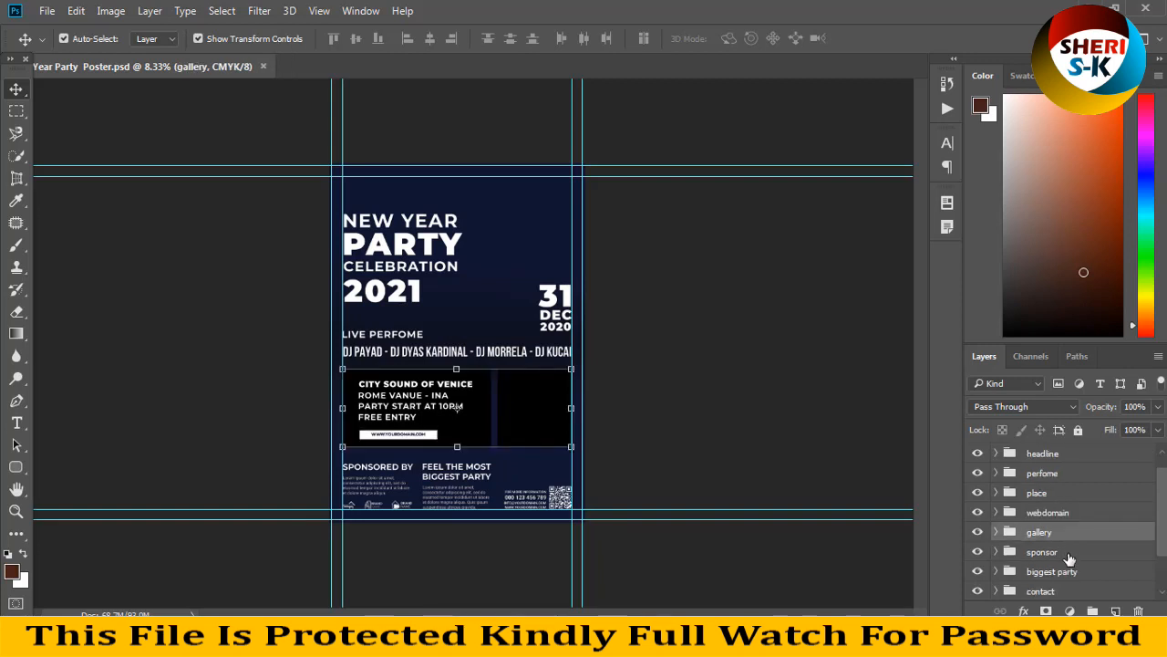
left_click(1069, 554)
left_click(1076, 572)
scroll(1076, 572, "down", 1)
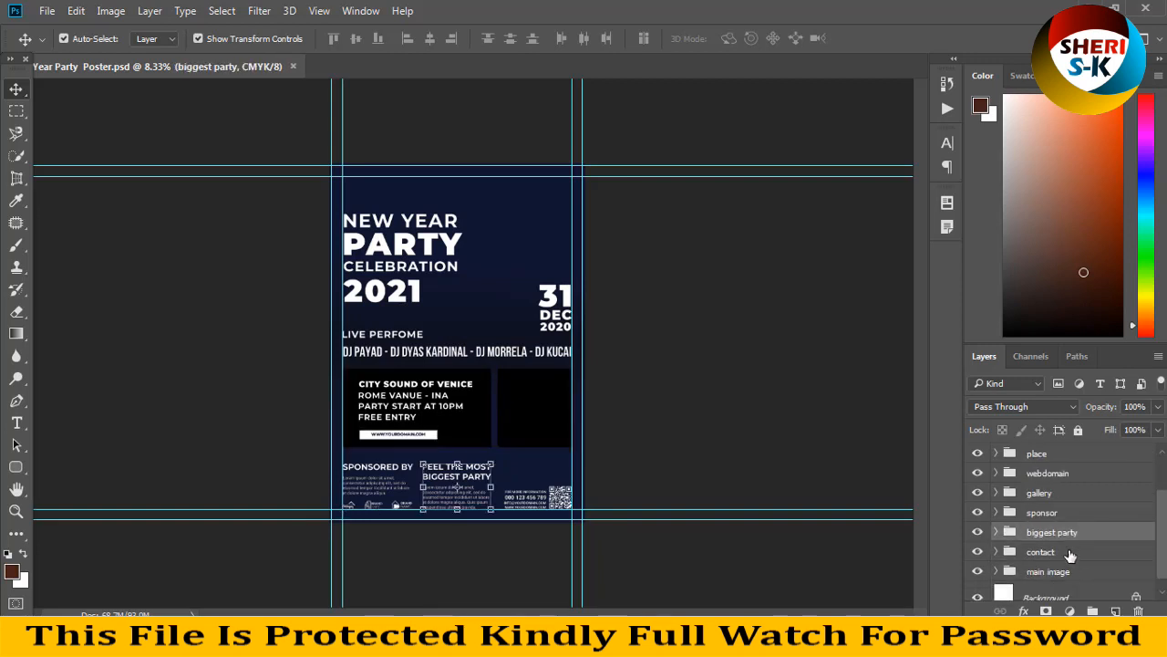
left_click(1072, 558)
left_click(1074, 573)
scroll(1076, 575, "down", 1)
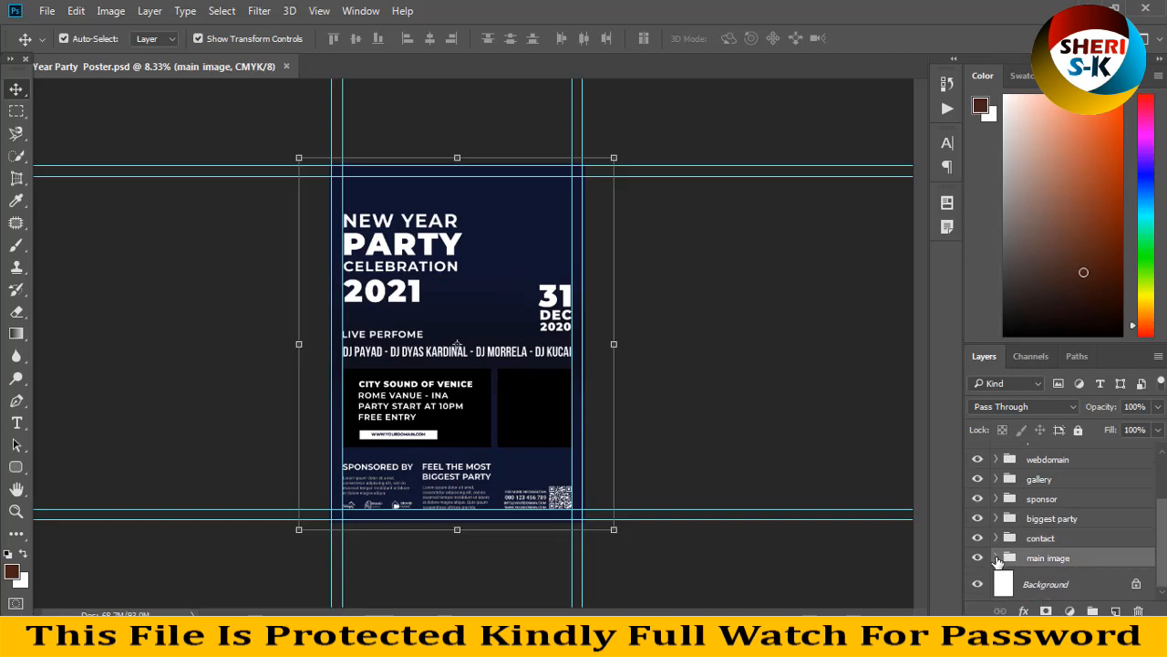
Step: Expand the main image group and its image subgroup to reach the clipping layer
left_click(997, 557)
scroll(1017, 560, "down", 2)
left_click(1021, 563)
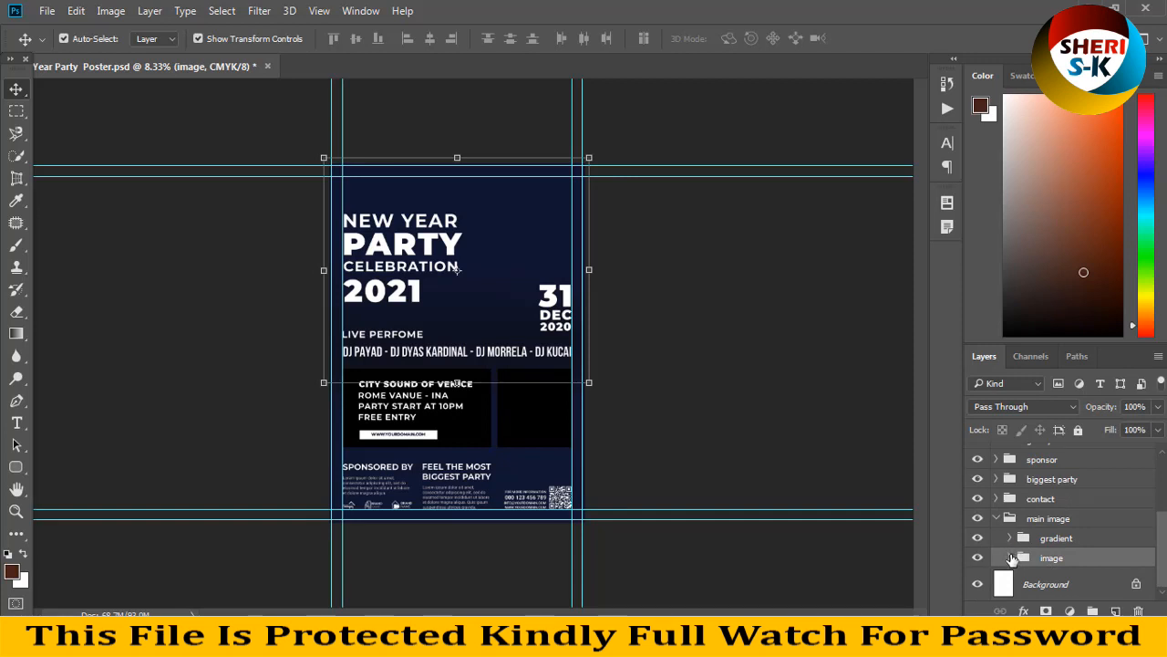
left_click(1010, 557)
scroll(1040, 555, "down", 2)
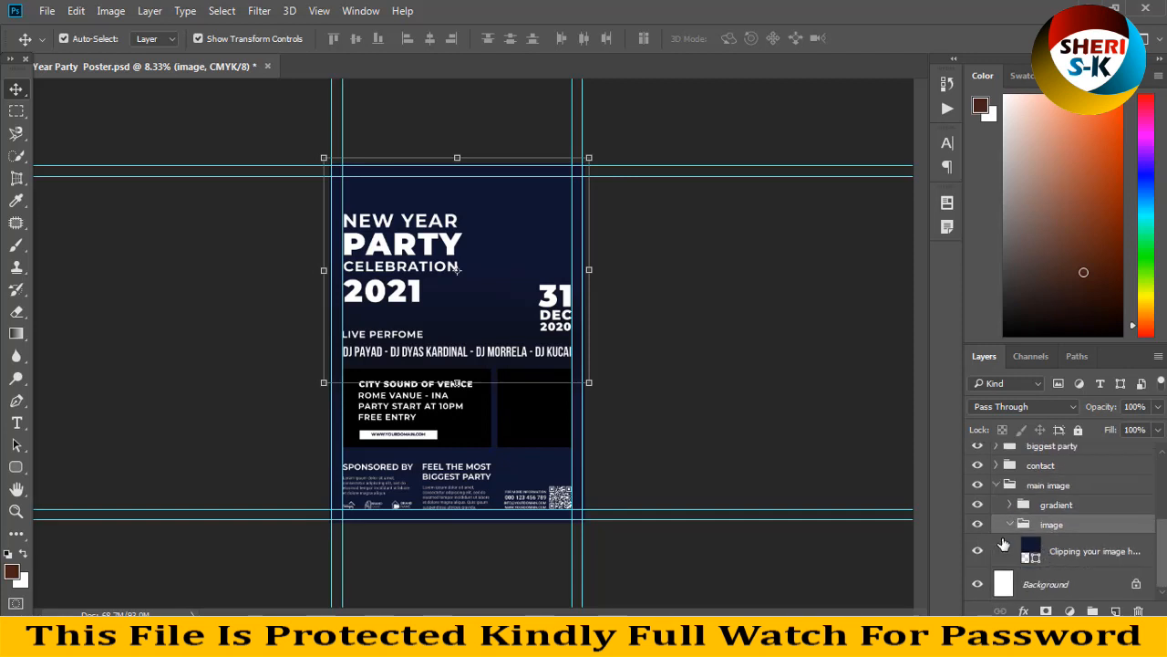
Step: Open 1.jpg from the Desktop, copy the picture into the poster's image group and minimize its source window
left_click(45, 12)
left_click(60, 50)
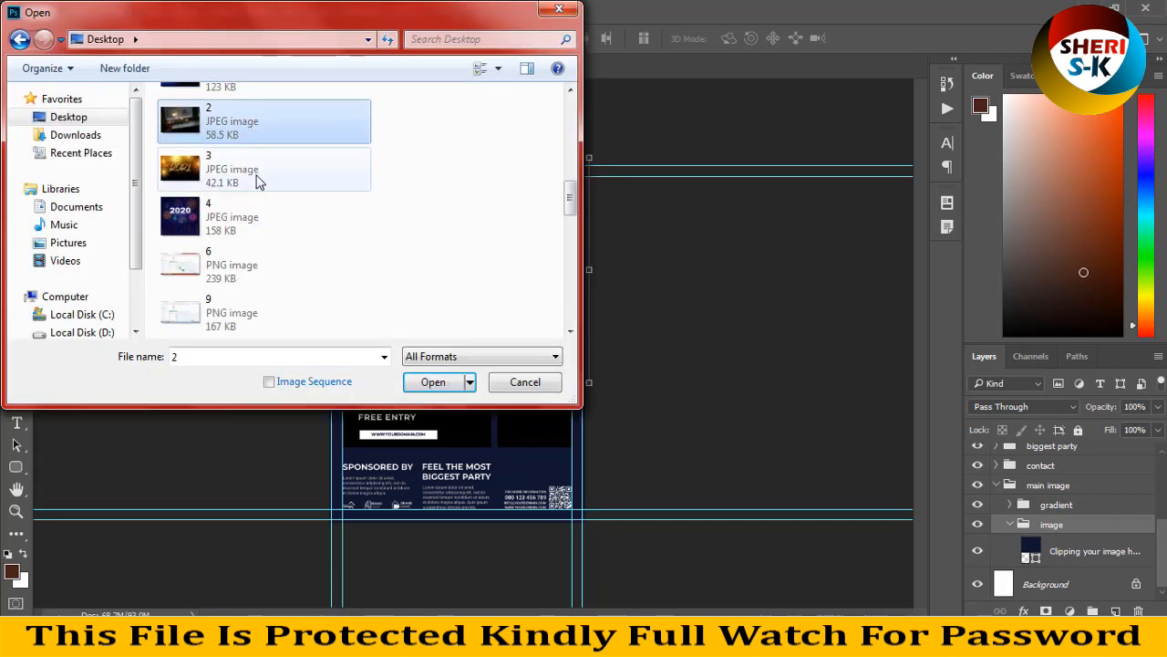
scroll(258, 182, "up", 2)
left_click(264, 193)
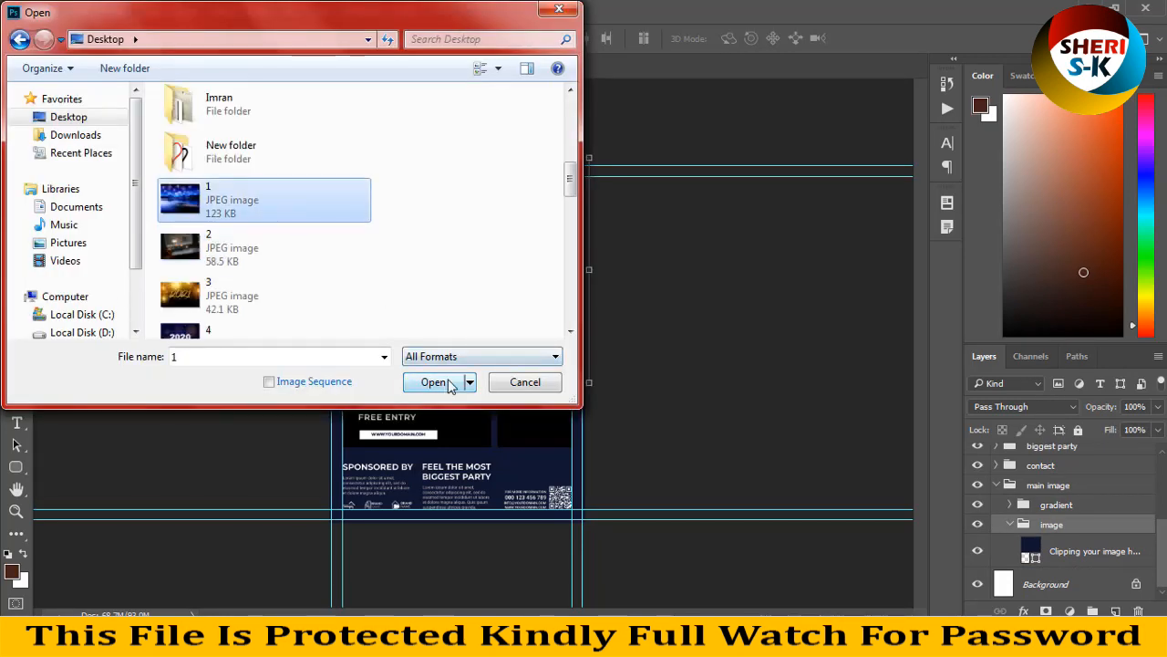
left_click(438, 382)
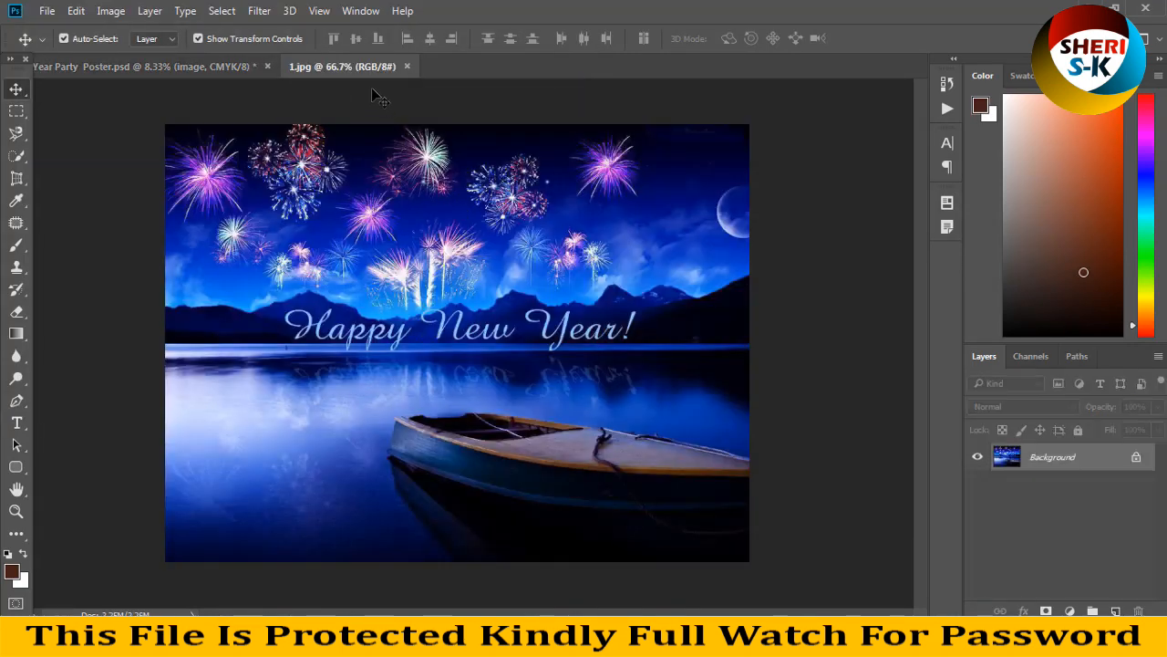
left_click_drag(370, 70, 596, 254)
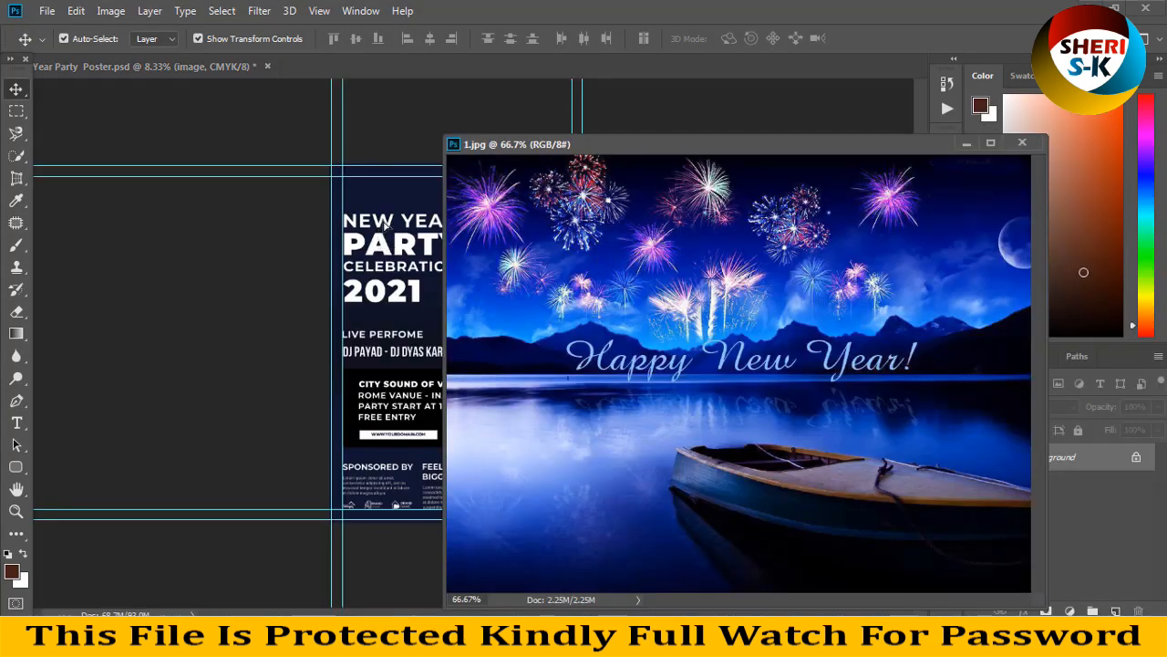
left_click(965, 143)
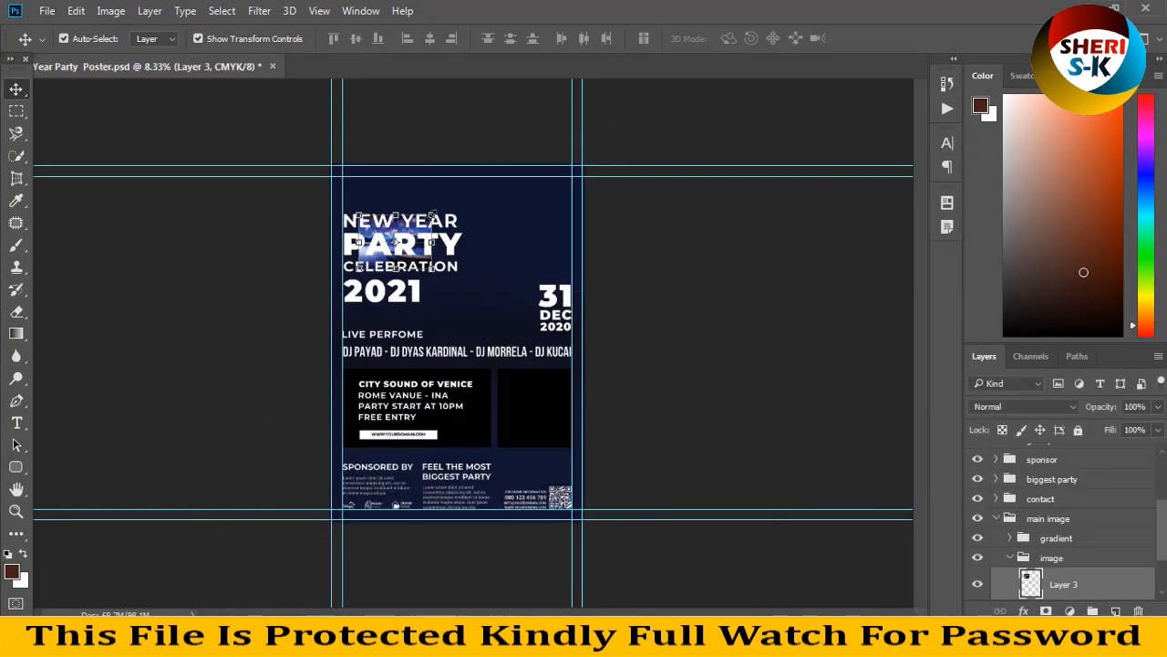
Step: Enlarge the placed lake-and-fireworks picture to about 522% and position it over the upper half of the poster
left_click_drag(433, 216, 620, 170)
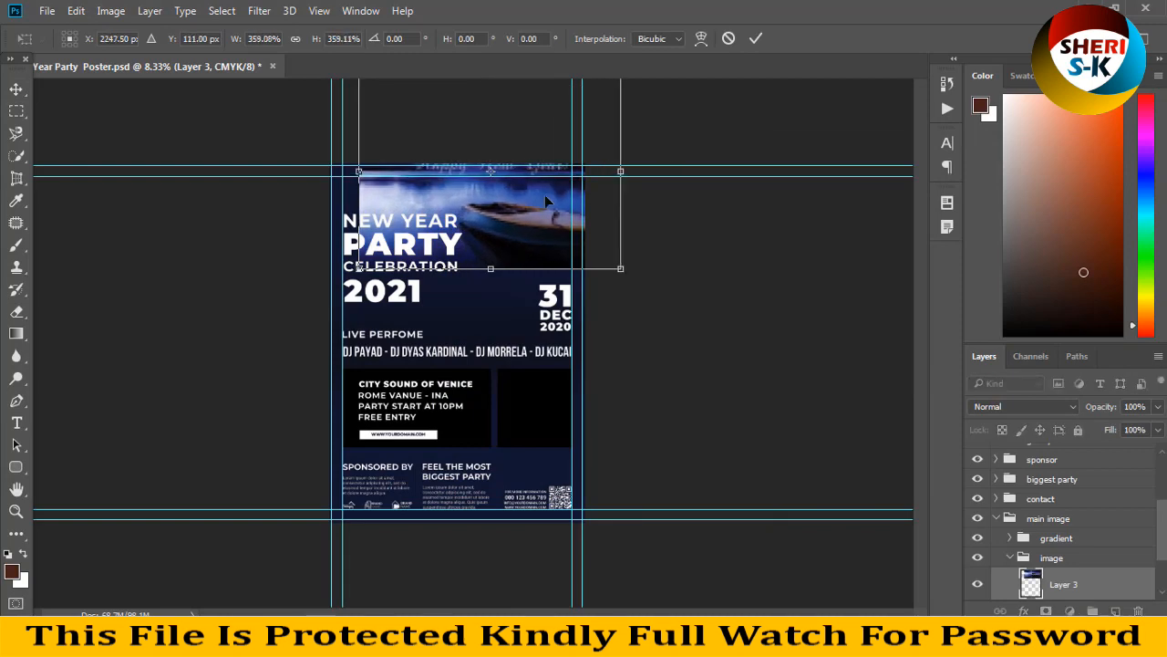
left_click_drag(368, 270, 240, 359)
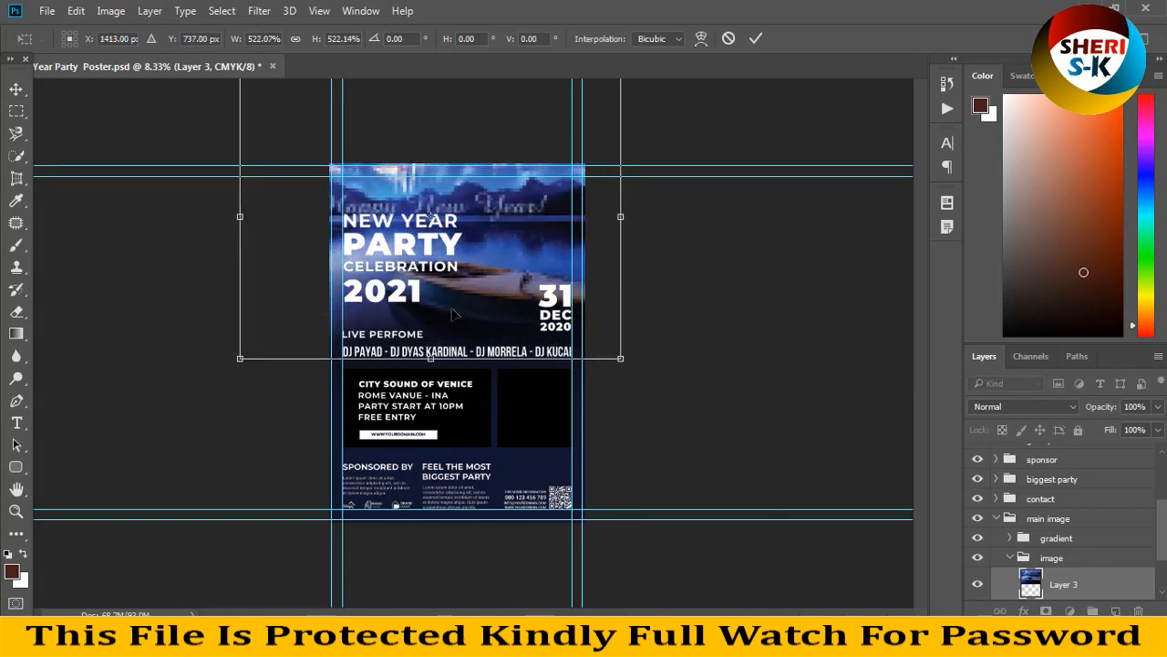
mouse_move(496, 271)
left_mouse_down()
mouse_move(500, 324)
mouse_move(497, 250)
left_mouse_up()
key("Return")
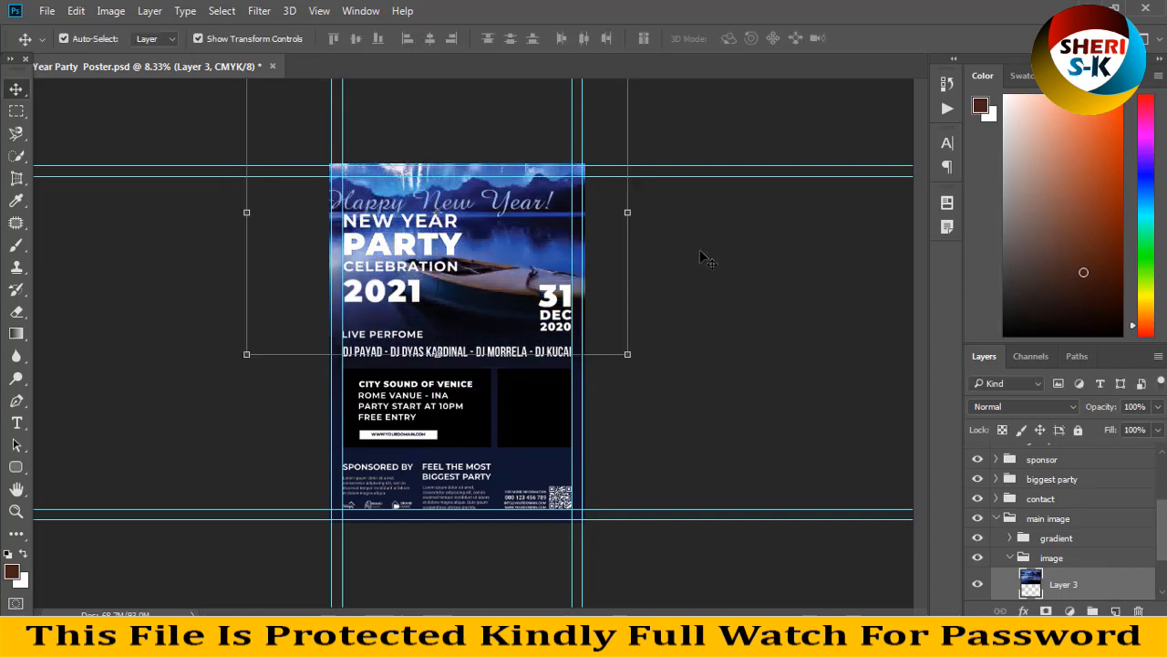
Step: Shrink the lake-and-fireworks picture to the poster's width and extend its side to the poster's edge
key("ctrl+minus")
key("ctrl+minus")
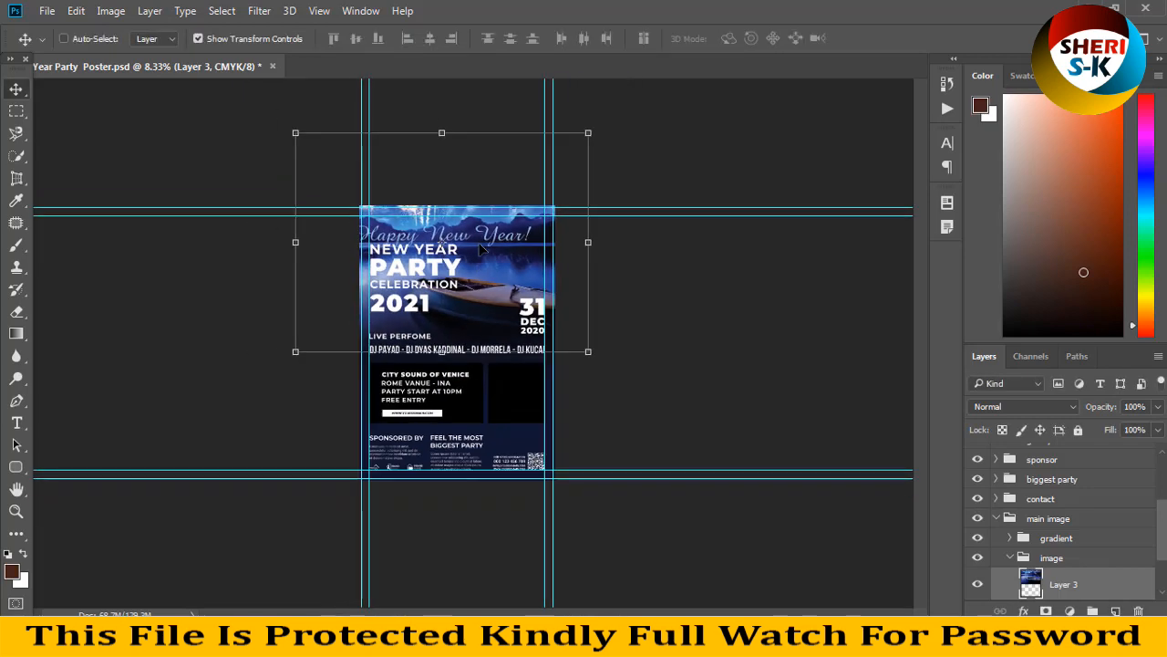
left_click_drag(331, 177, 385, 219)
left_click_drag(559, 285, 528, 275)
left_click_drag(460, 219, 461, 222)
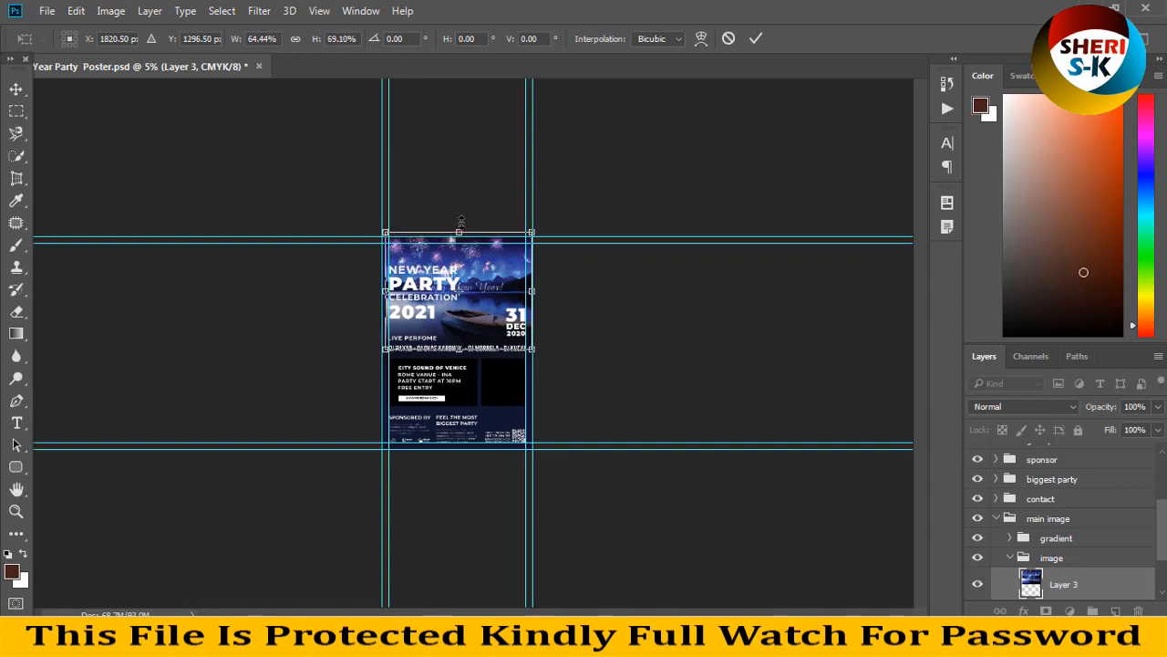
key("Return")
key("ctrl+plus")
key("ctrl+plus")
key("ctrl+plus")
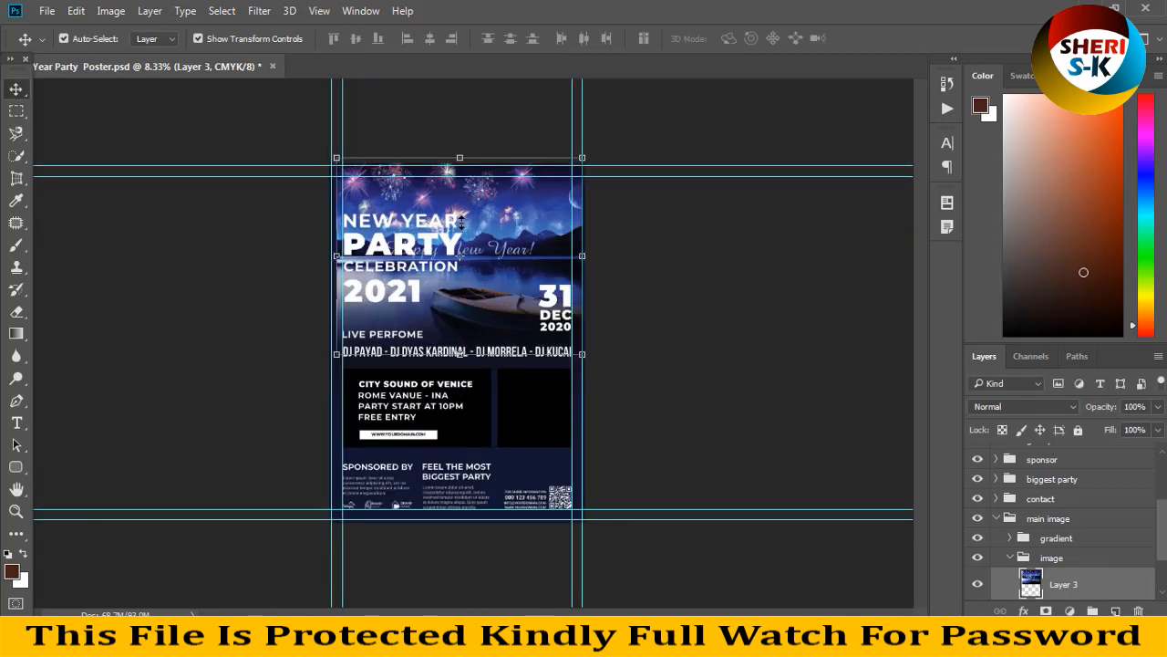
left_click_drag(277, 213, 266, 214)
key("Return")
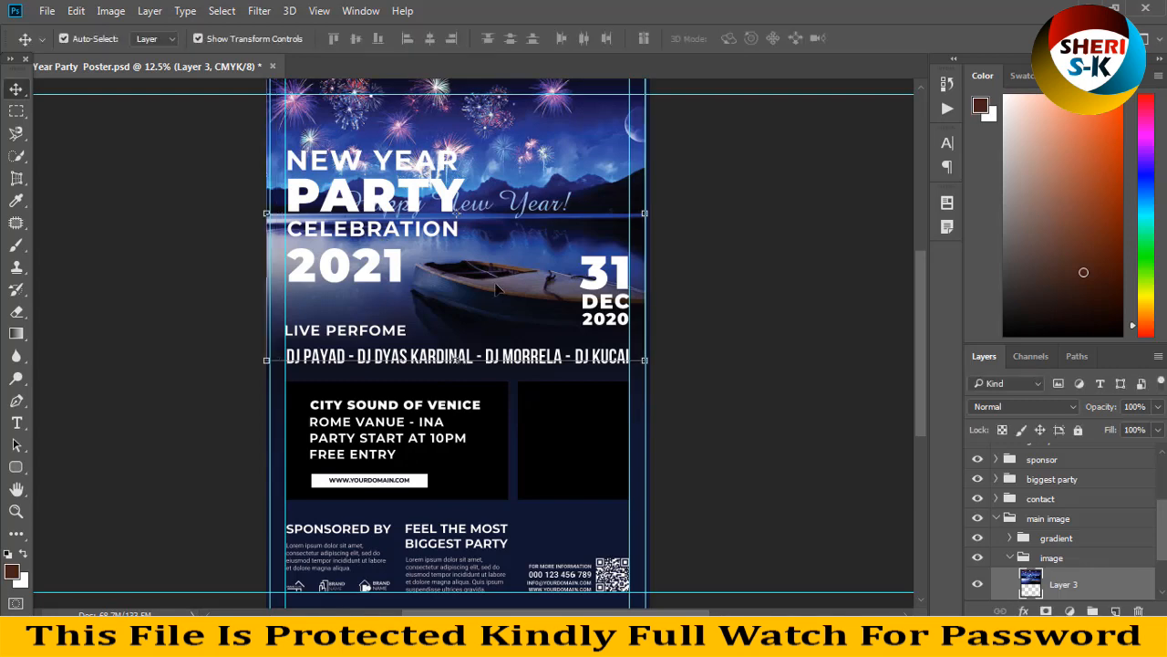
Step: Create a clipping mask that clips the lake-and-fireworks picture to the shape layer beneath it
scroll(498, 290, "up", 1)
scroll(1060, 526, "down", 2)
right_click(1066, 533)
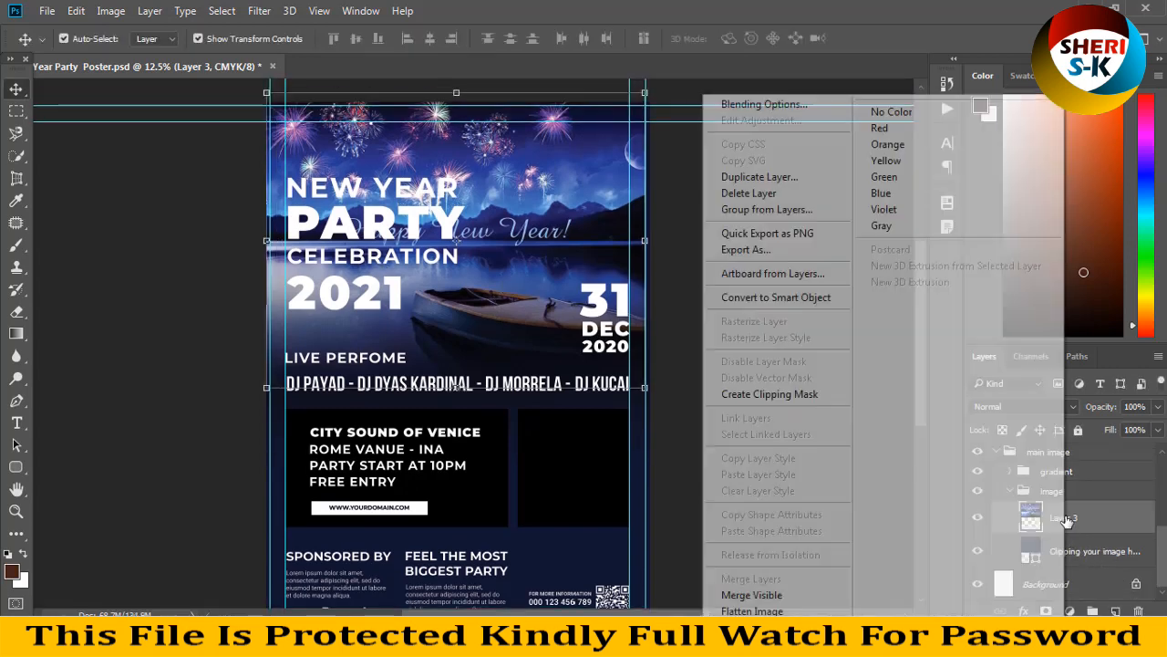
left_click(750, 386)
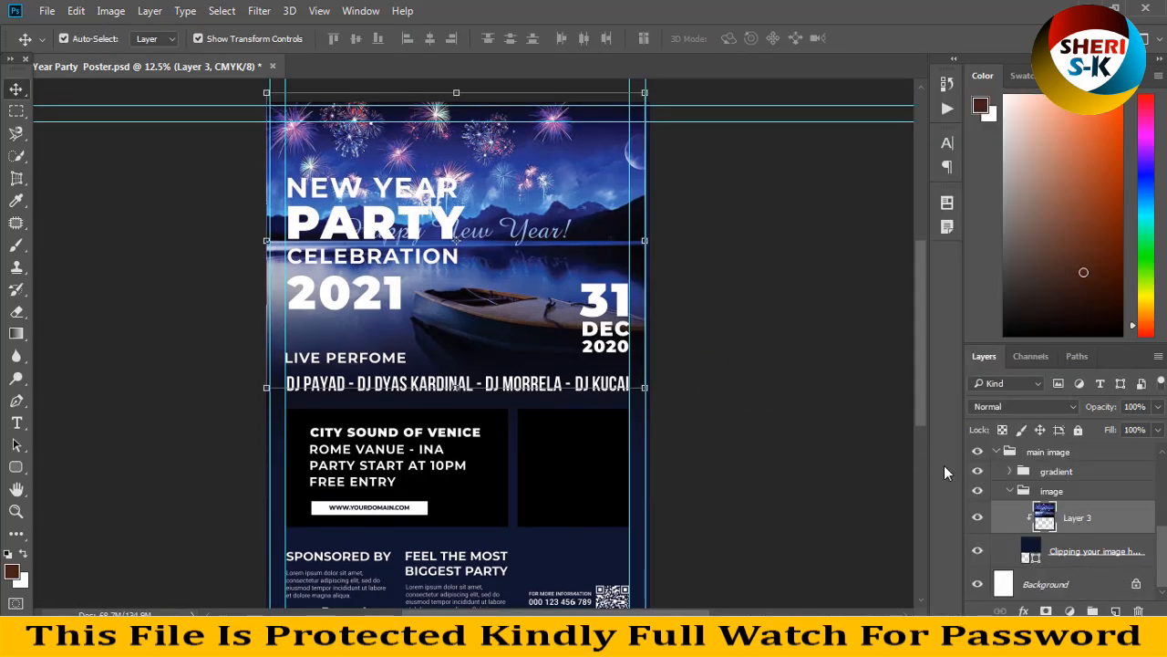
Step: Delete the clipped lake-and-fireworks picture from the image group
scroll(673, 366, "up", 1)
mouse_move(563, 223)
left_mouse_down()
mouse_move(578, 215)
mouse_move(559, 221)
left_mouse_up()
left_click(715, 224)
left_click_drag(517, 279, 517, 286)
key("Delete")
Step: Open the image 4.jpg from the Desktop
left_click(64, 39)
left_click(47, 10)
left_click(63, 30)
key("Escape")
left_click(47, 10)
left_click(55, 45)
scroll(282, 283, "down", 3)
left_click(255, 295)
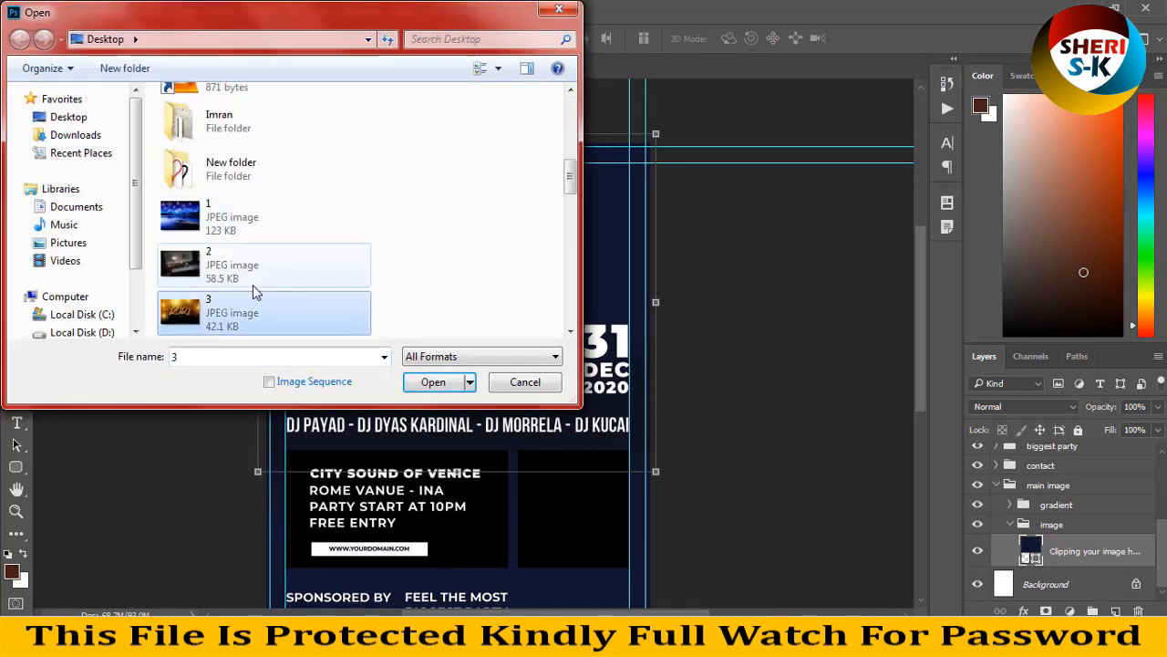
scroll(274, 301, "down", 2)
double_click(243, 229)
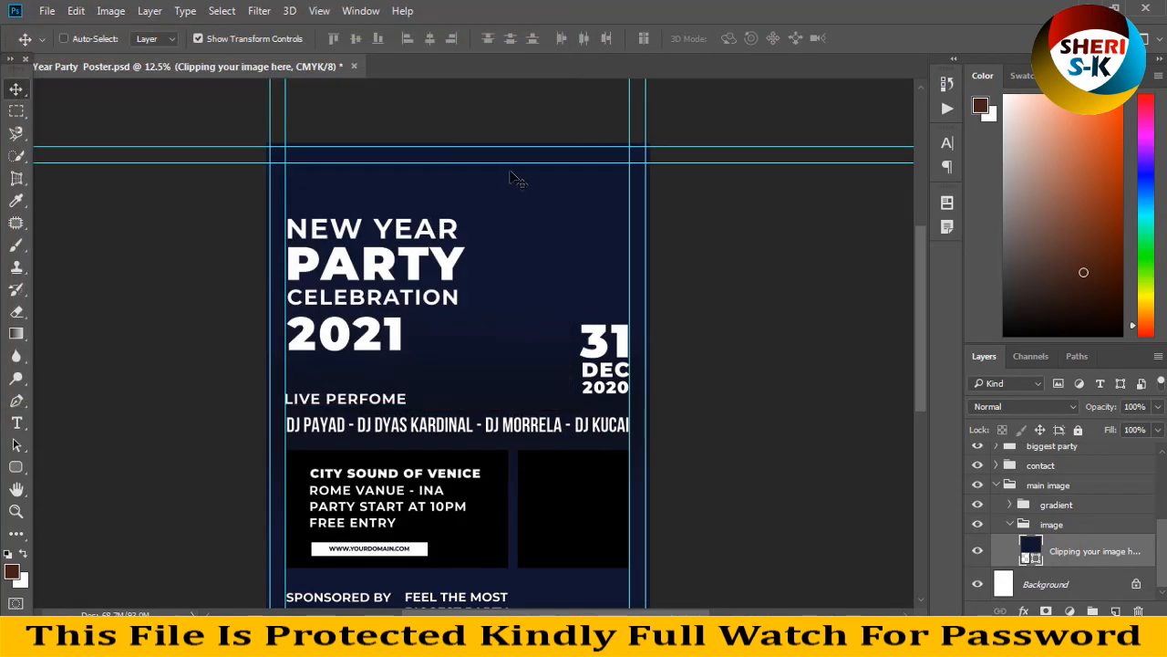
Step: Copy the 4.jpg picture into the poster's image group and close its source window
left_click_drag(428, 65, 691, 190)
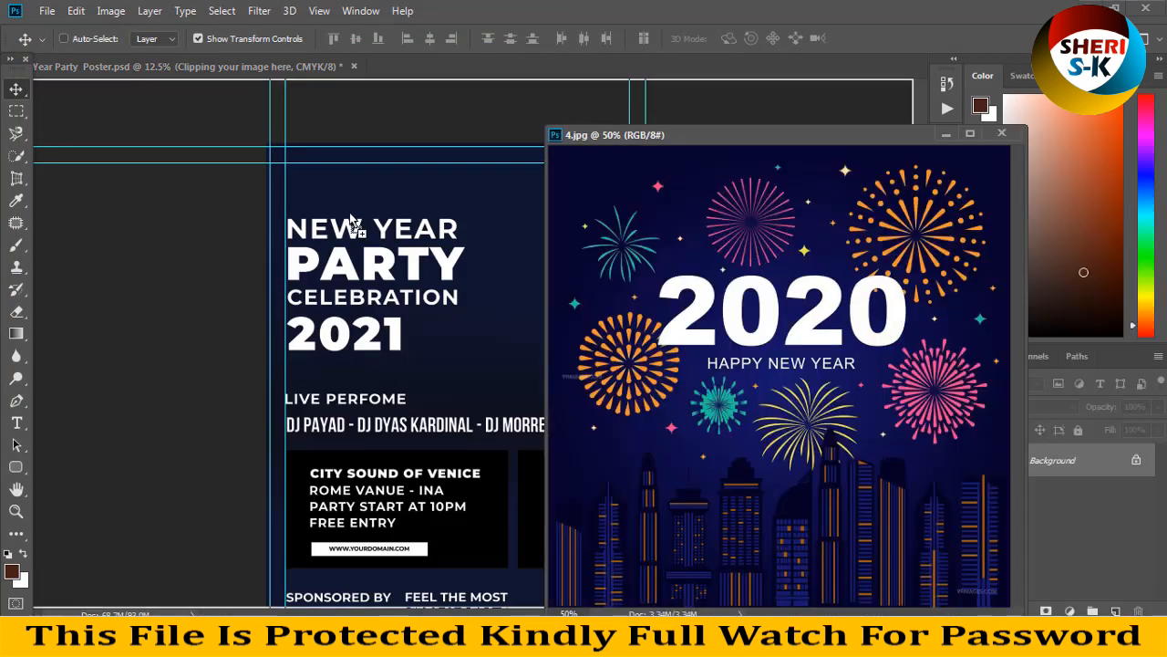
left_click_drag(371, 225, 374, 223)
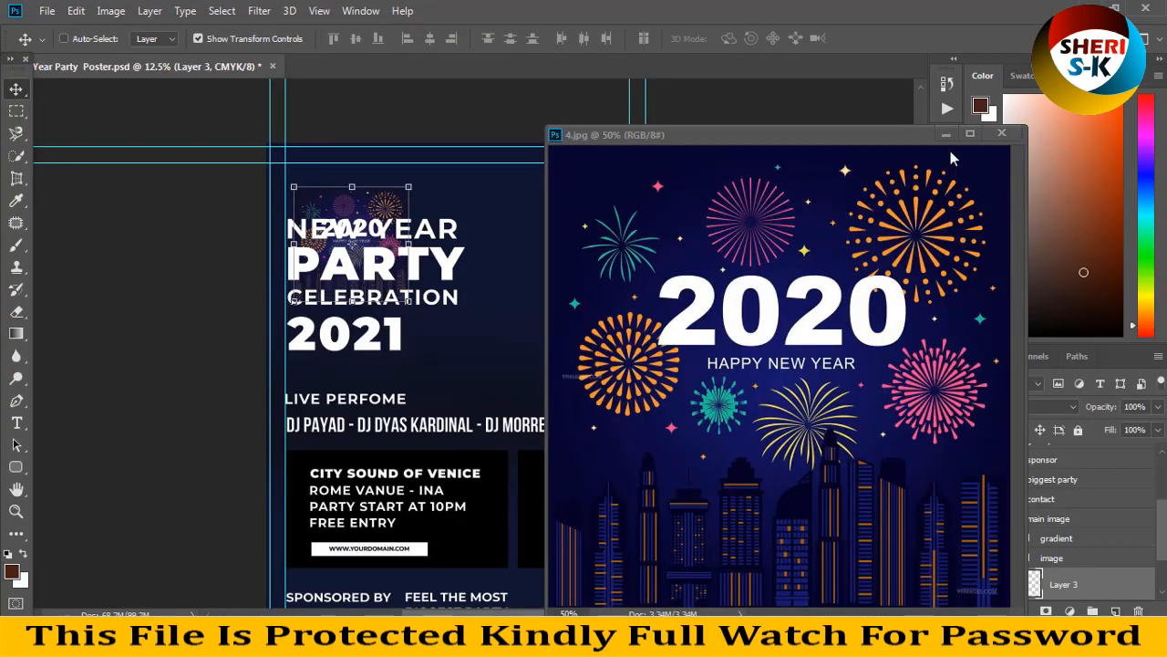
left_click(1001, 133)
Step: Scale and position the city fireworks picture so it spans the poster's width above the event details box
left_click_drag(409, 302, 716, 461)
left_click_drag(285, 185, 257, 148)
left_click_drag(429, 204, 433, 121)
key("Return")
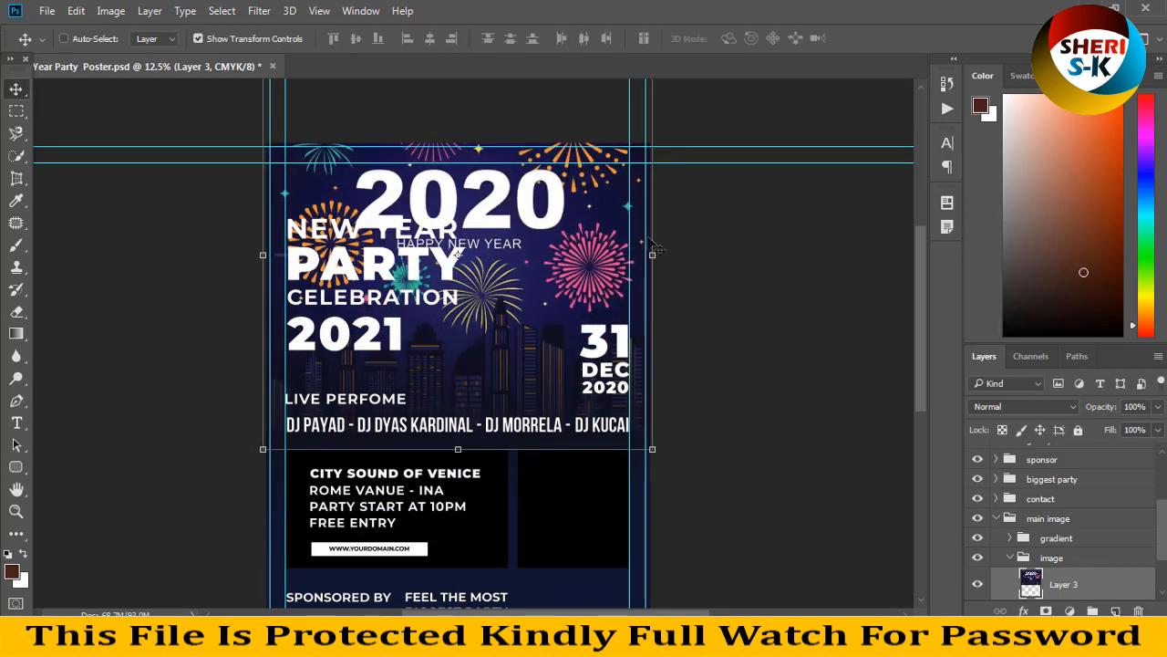
Step: Undo and redo the scaling of the city fireworks picture, and remove its layer from the image group
scroll(1104, 571, "down", 1)
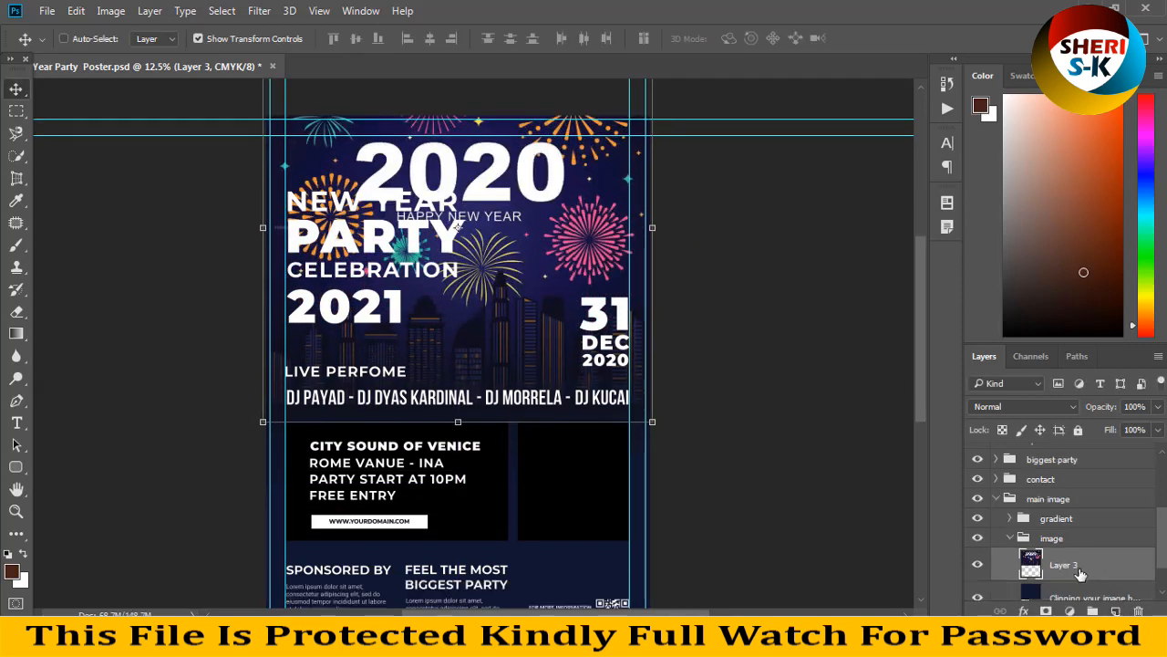
key("ctrl+z")
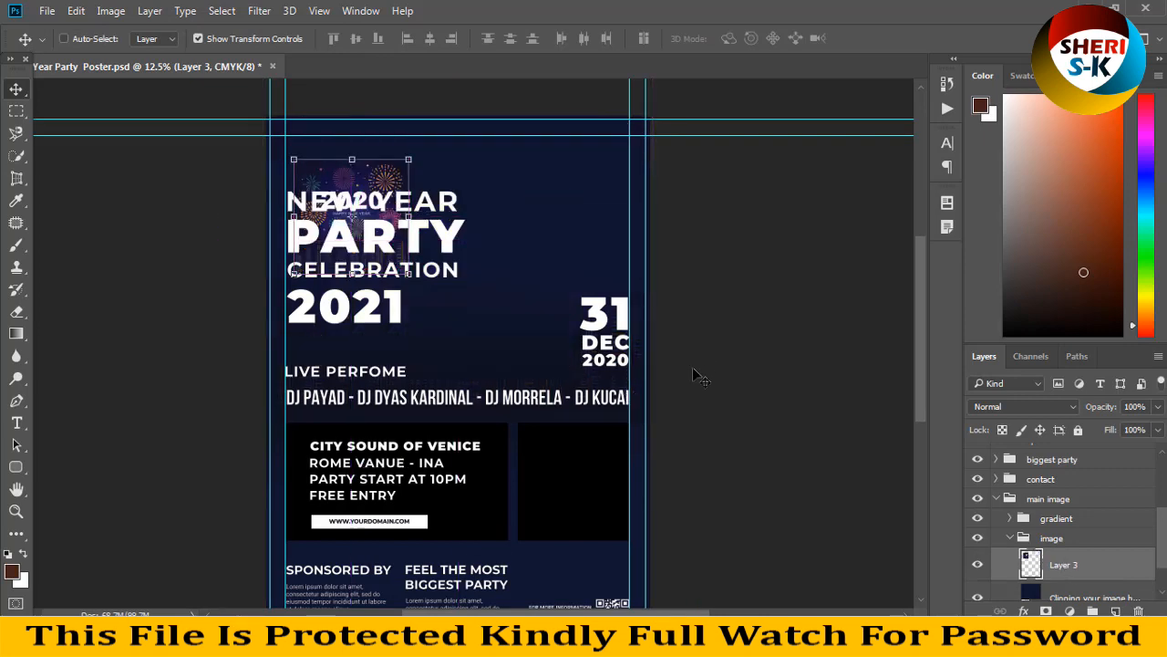
key("ctrl+shift+z")
key("ctrl+e")
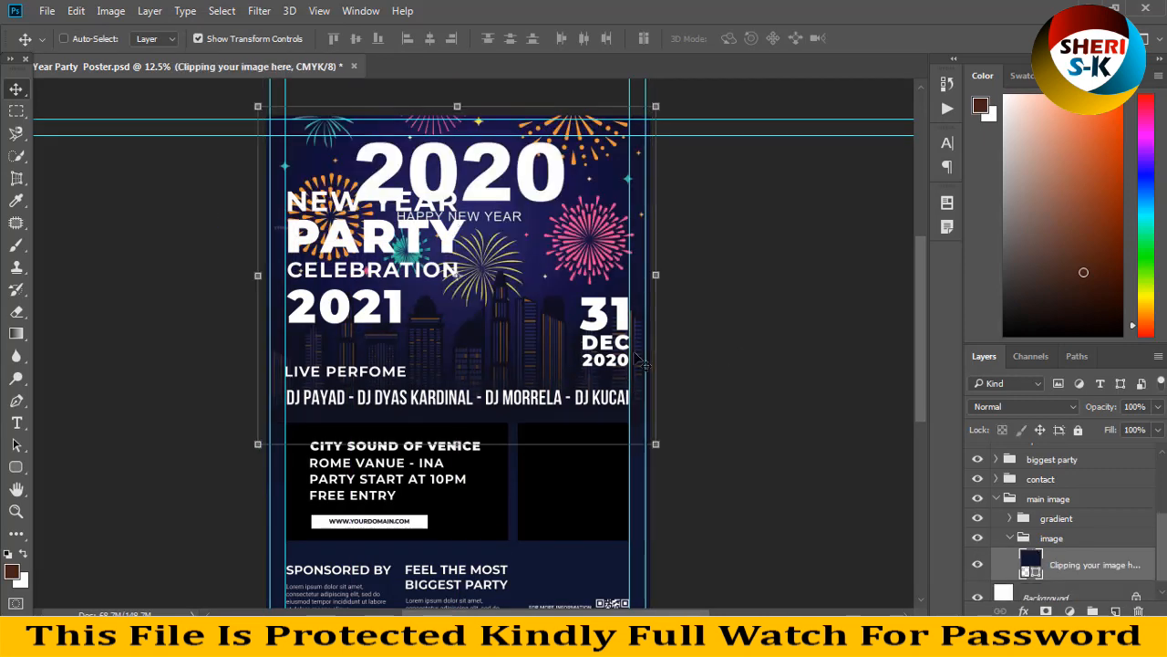
Step: Recolour the background shape in the image group to bright pinkish red, #ff004e
scroll(1069, 584, "down", 1)
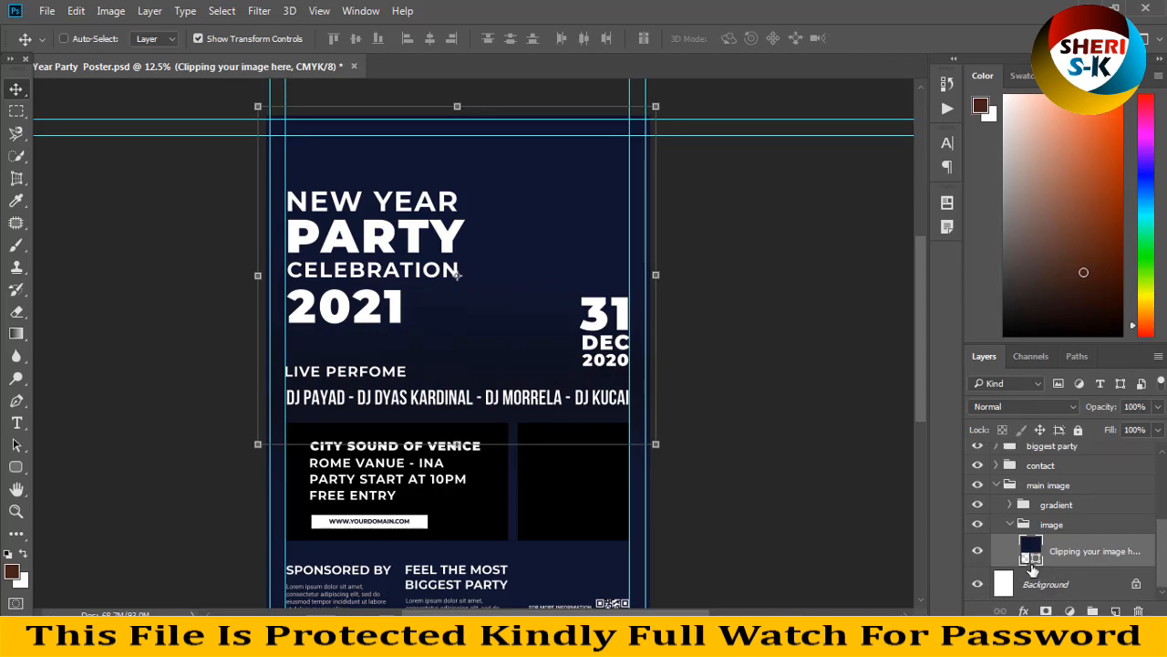
double_click(1031, 567)
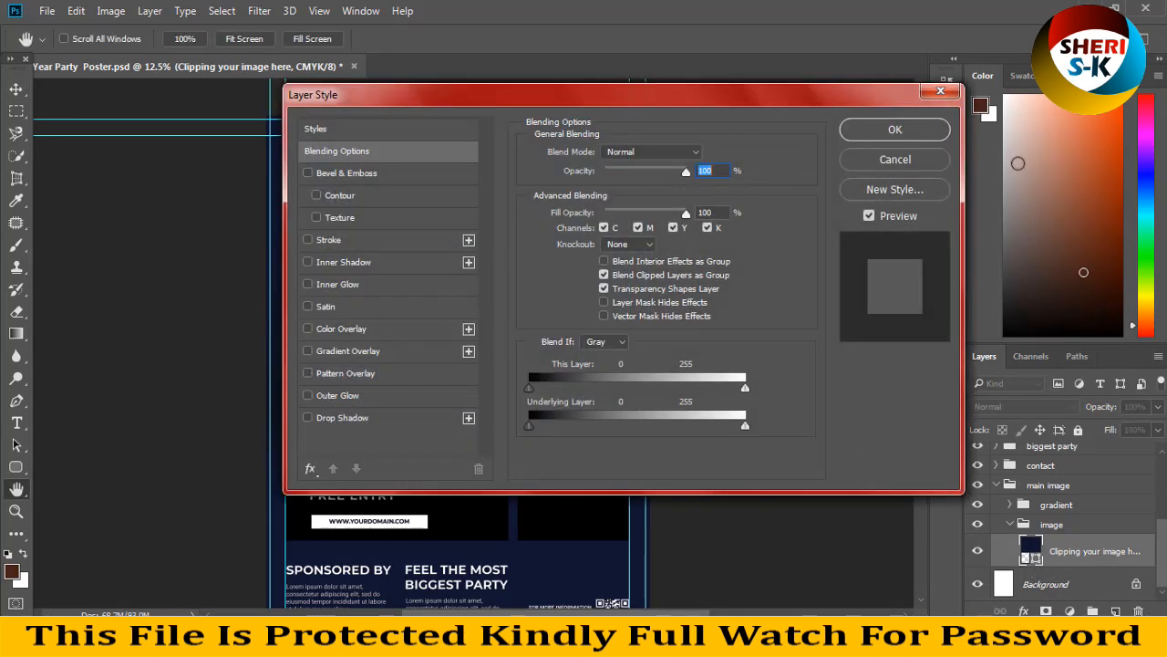
left_click(895, 159)
double_click(1031, 545)
mouse_move(712, 310)
left_mouse_down()
mouse_move(842, 300)
mouse_move(776, 363)
mouse_move(860, 318)
mouse_move(858, 301)
left_mouse_up()
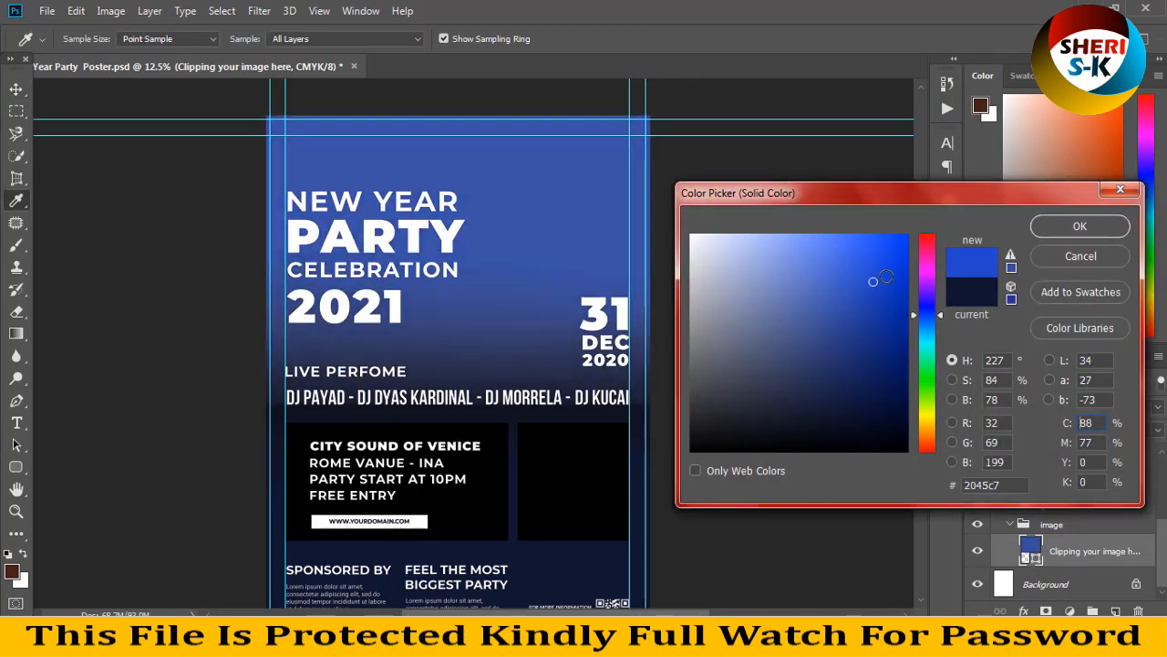
left_click(926, 246)
left_click(905, 258)
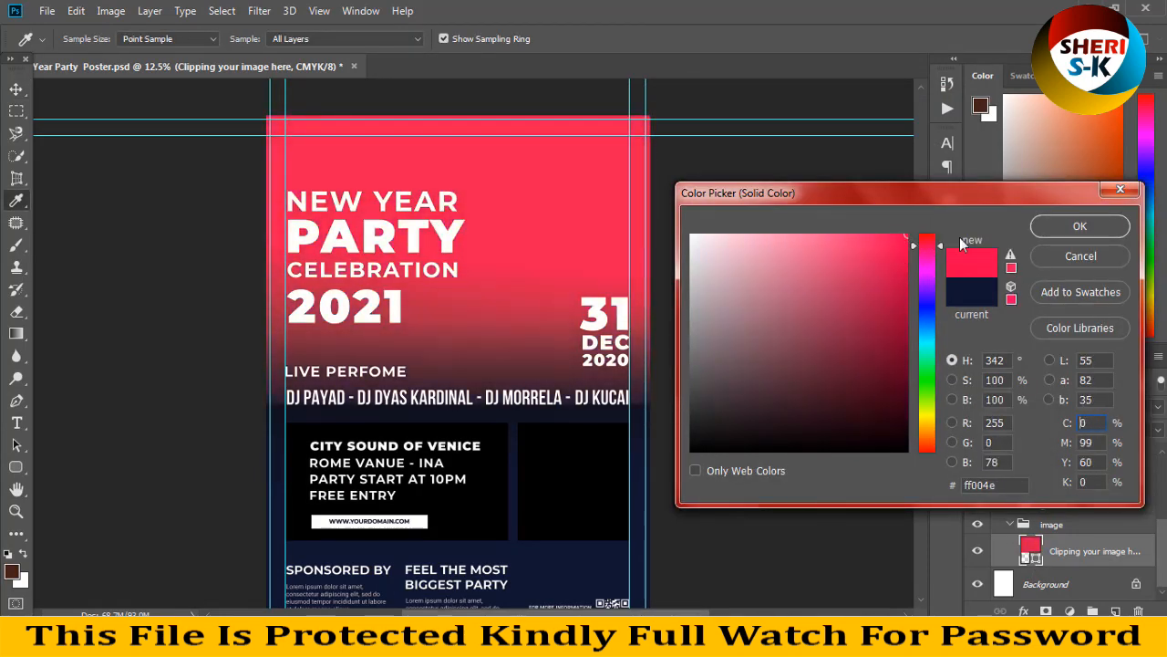
left_click(1080, 226)
key("v")
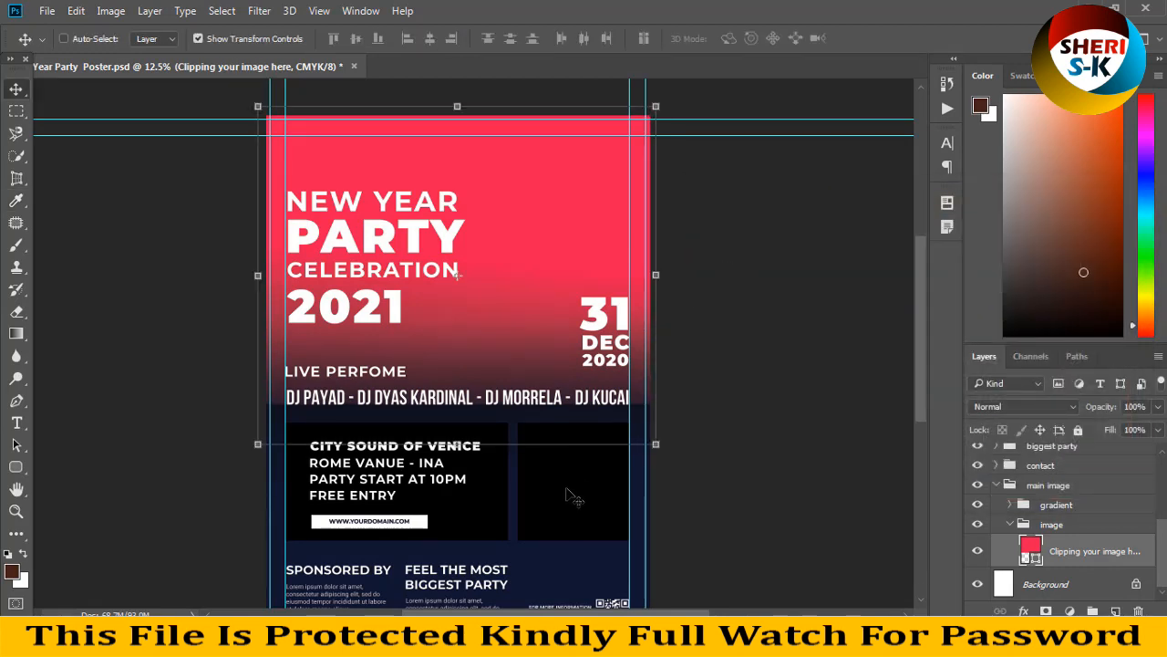
Step: Collapse the image group and add a Gradient Overlay to Layer 1 in the gradient group
left_click(1015, 525)
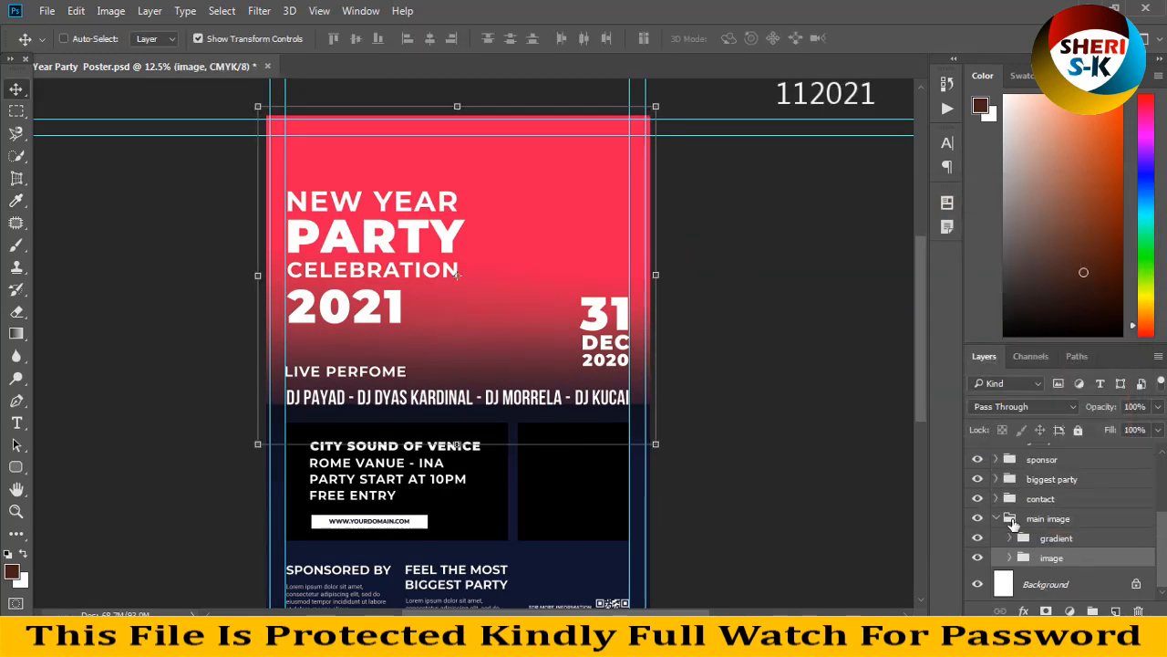
left_click(1020, 539)
left_click(1010, 538)
left_click(1036, 527)
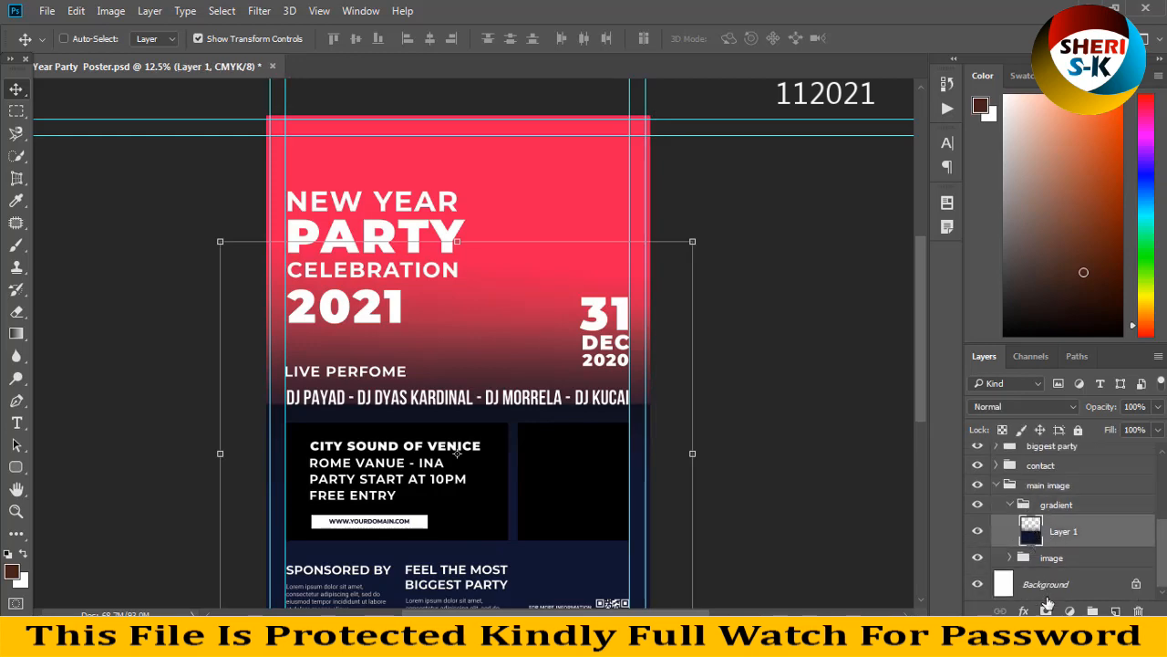
left_click(1024, 610)
left_click(1060, 539)
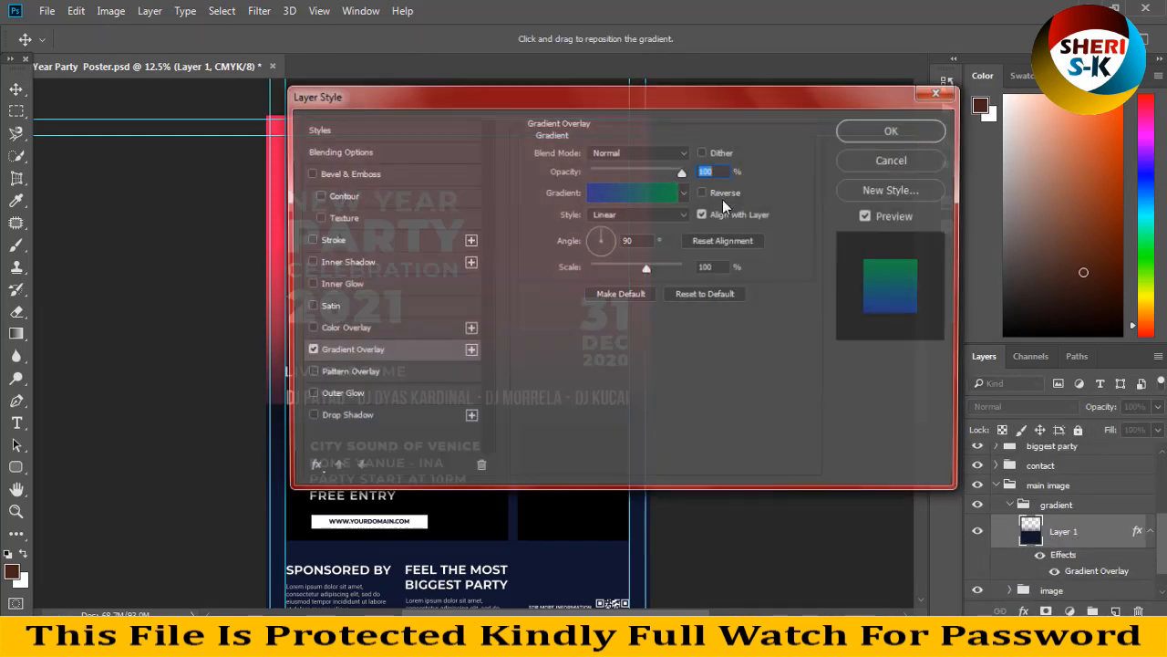
left_click_drag(716, 92, 1106, 108)
Step: Try blue-to-white, blue-to-black and blue-to-green preset gradients on the overlay, and discard the overlay
left_click(1082, 208)
left_click(945, 382)
left_click(920, 380)
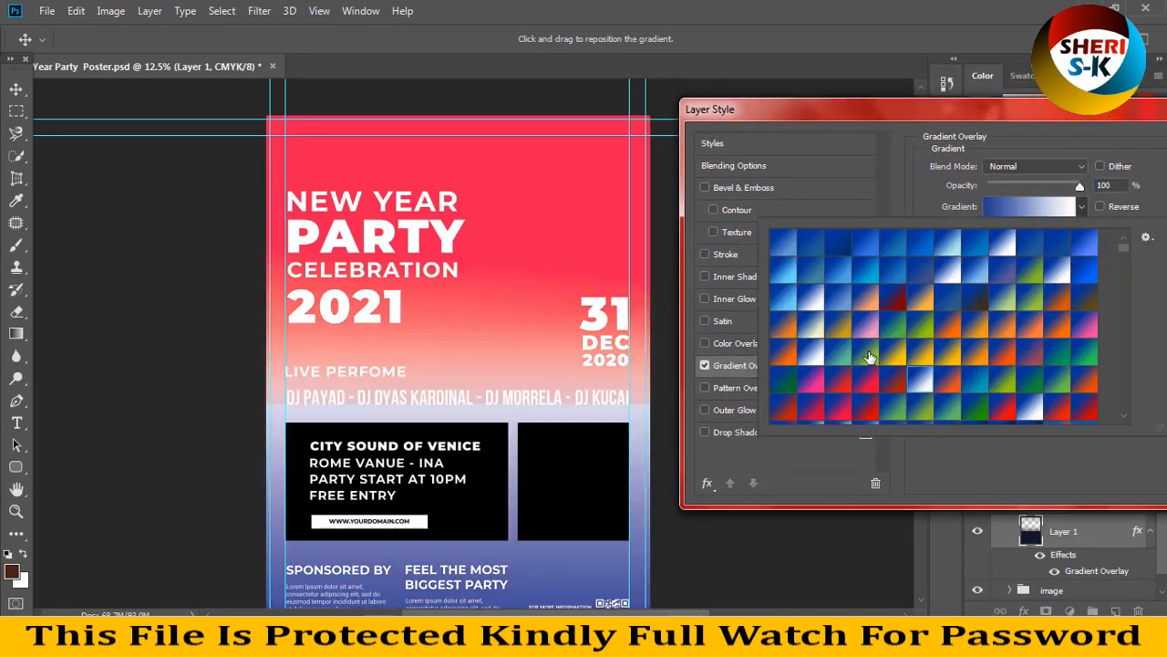
scroll(949, 351, "down", 3)
left_click(1005, 332)
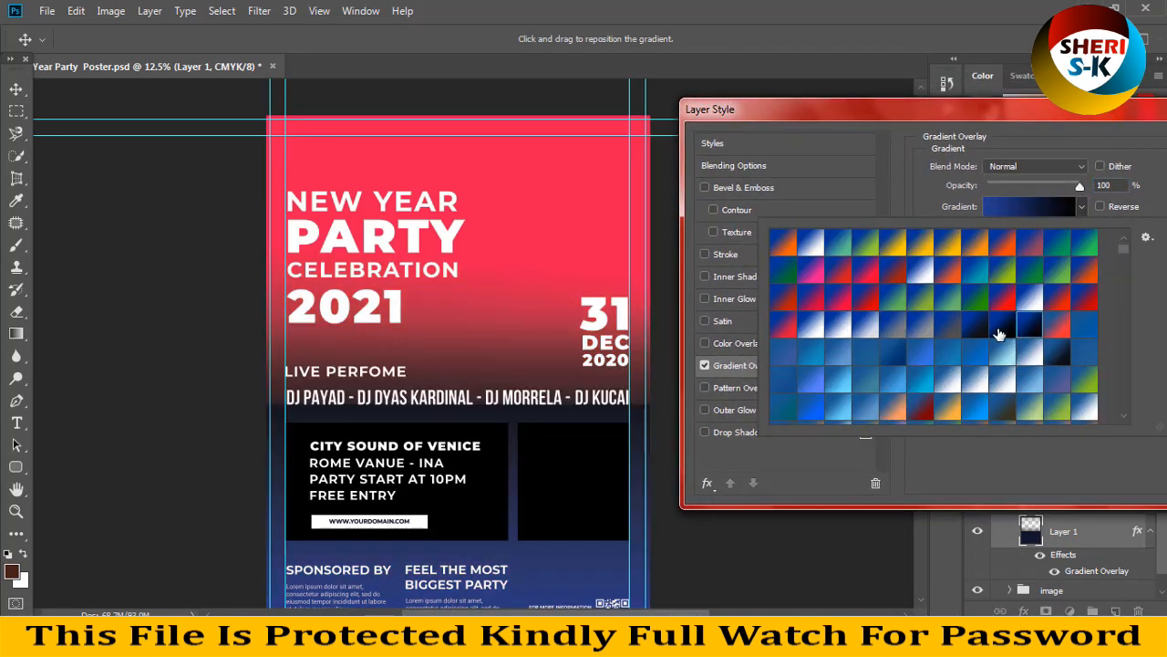
scroll(1028, 383, "down", 2)
left_click(876, 386)
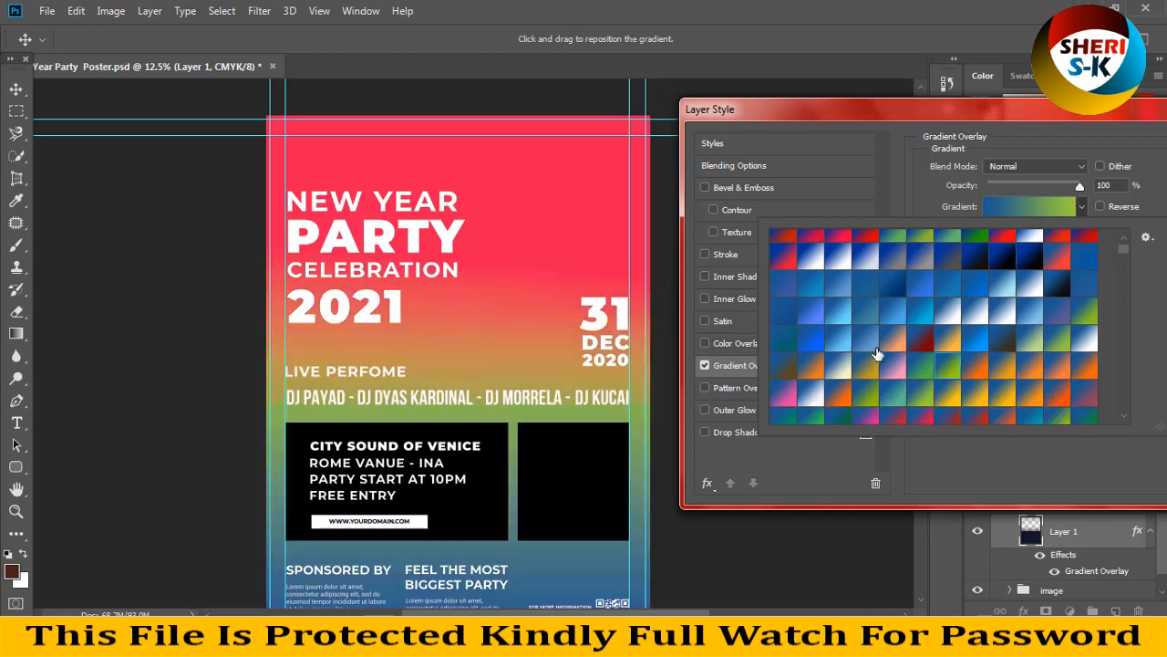
key("Return")
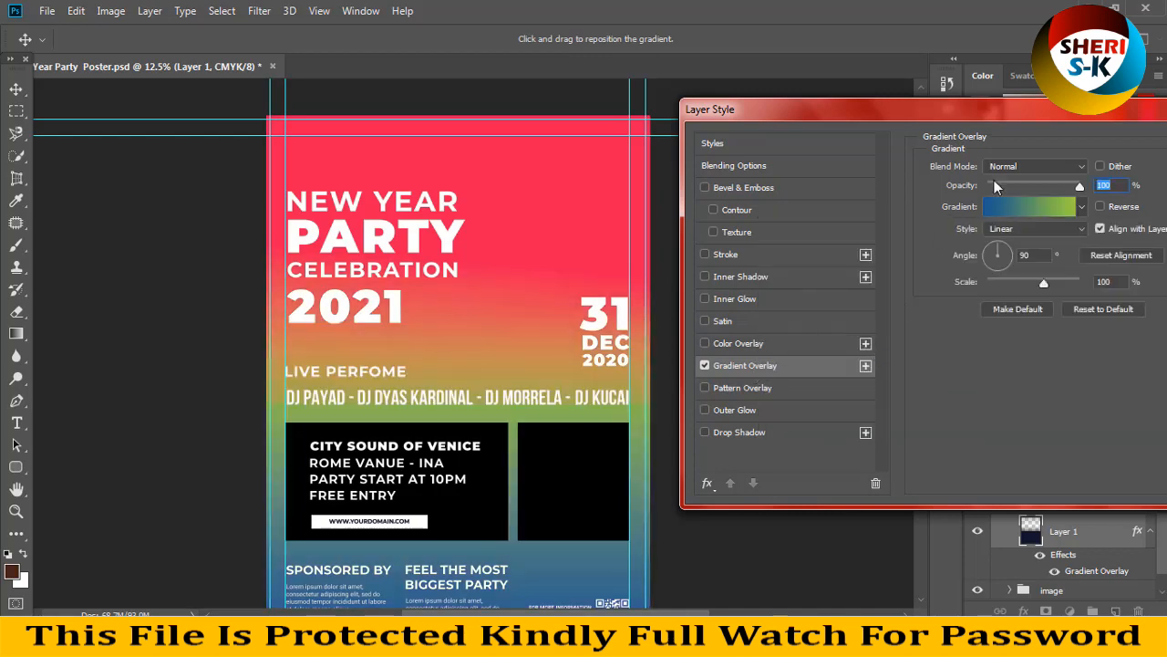
left_click_drag(1080, 117, 742, 137)
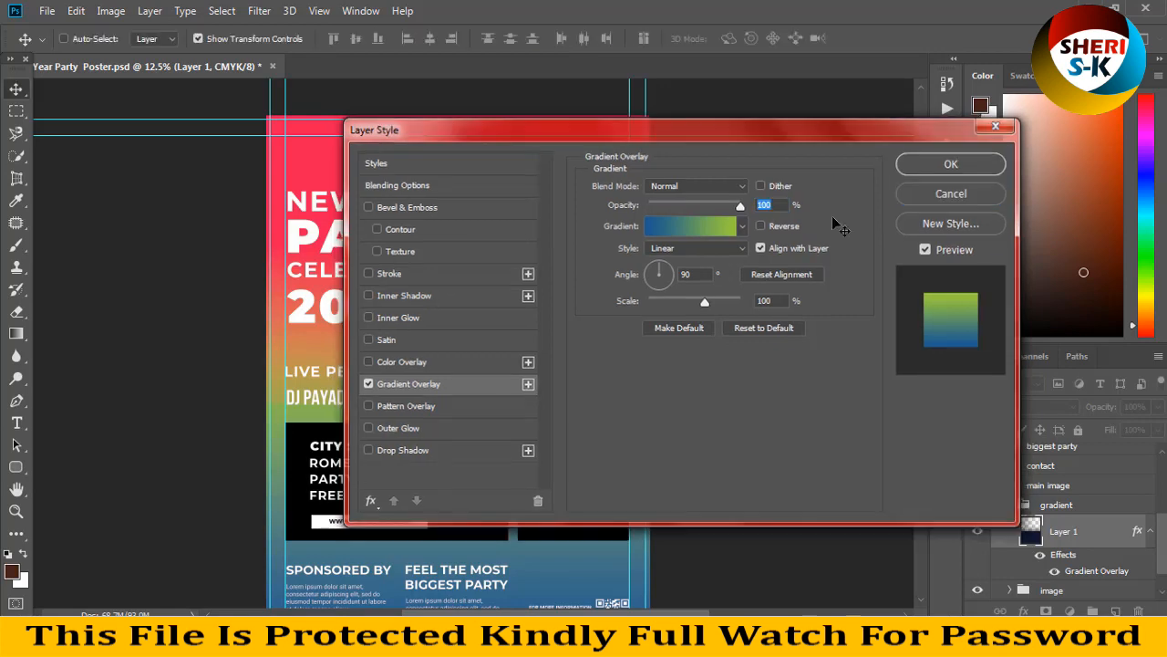
key("Return")
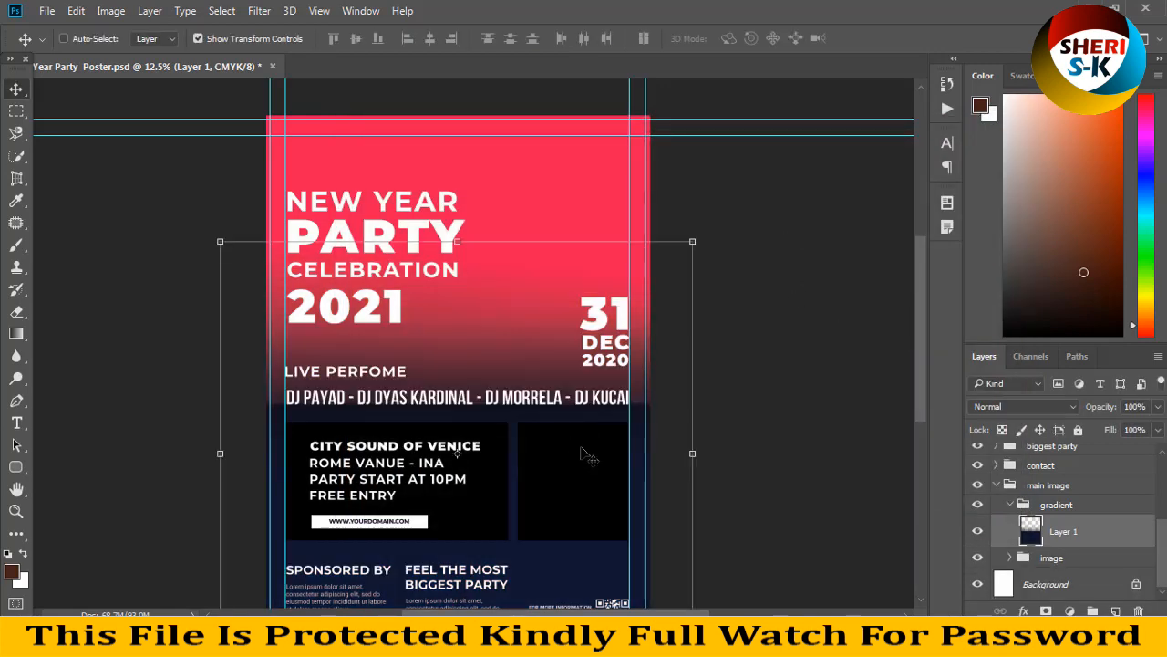
Step: Collapse the main image group and expand the biggest party group
scroll(756, 393, "down", 3)
scroll(811, 399, "down", 1)
left_click(1011, 486)
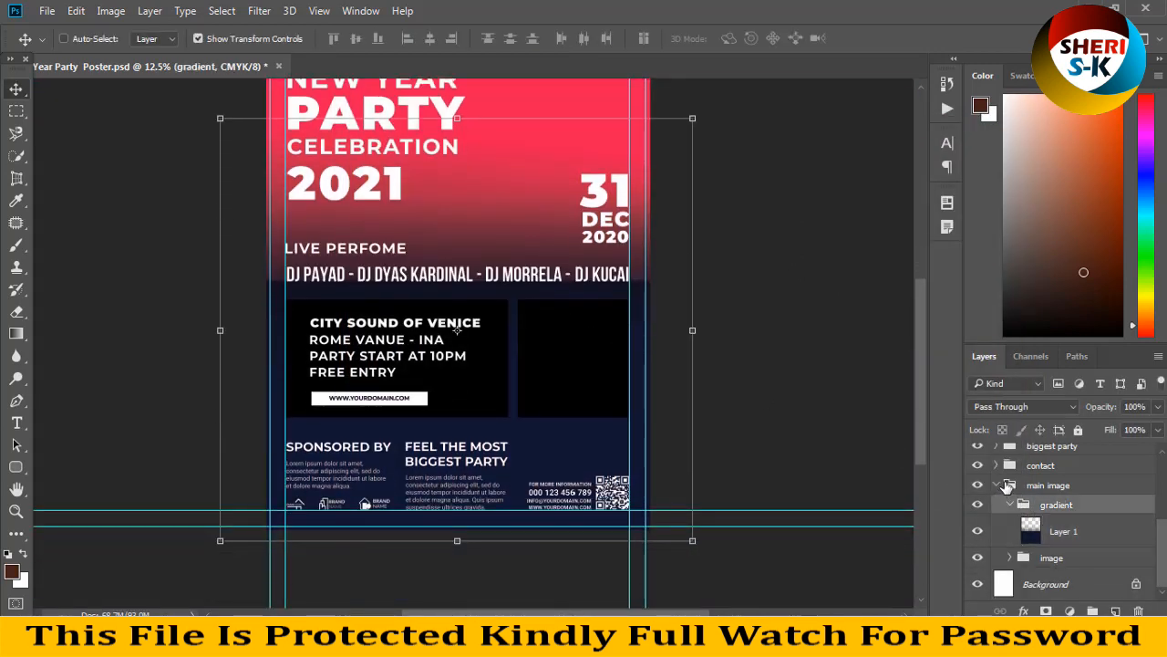
left_click(997, 484)
left_click(1044, 519)
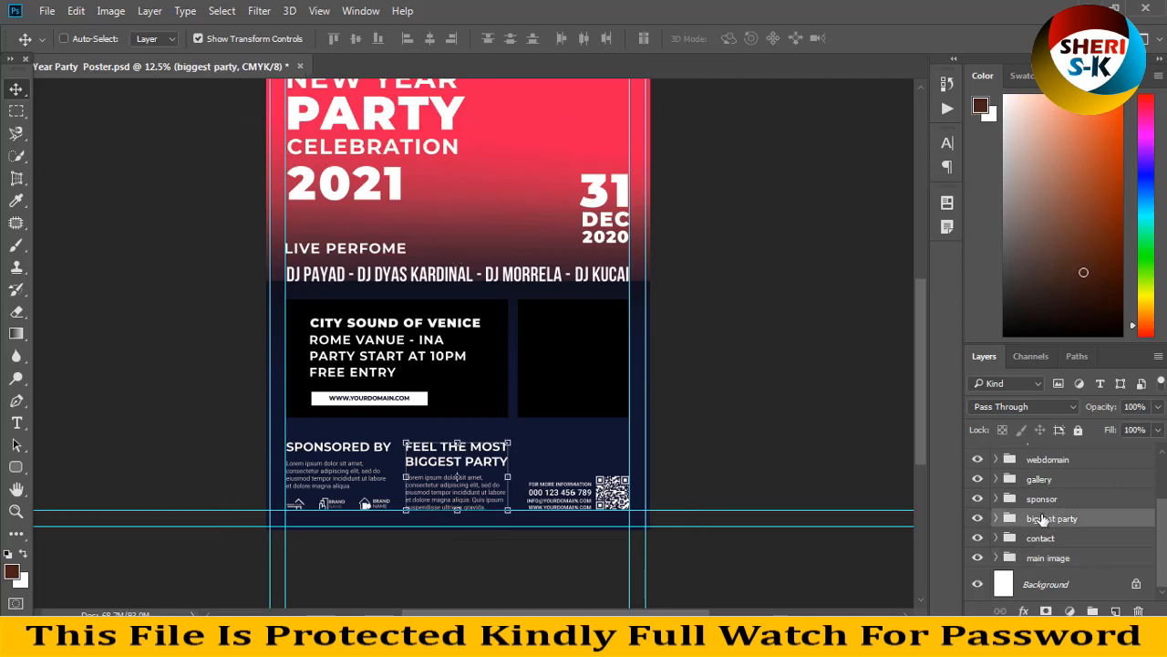
left_click(996, 518)
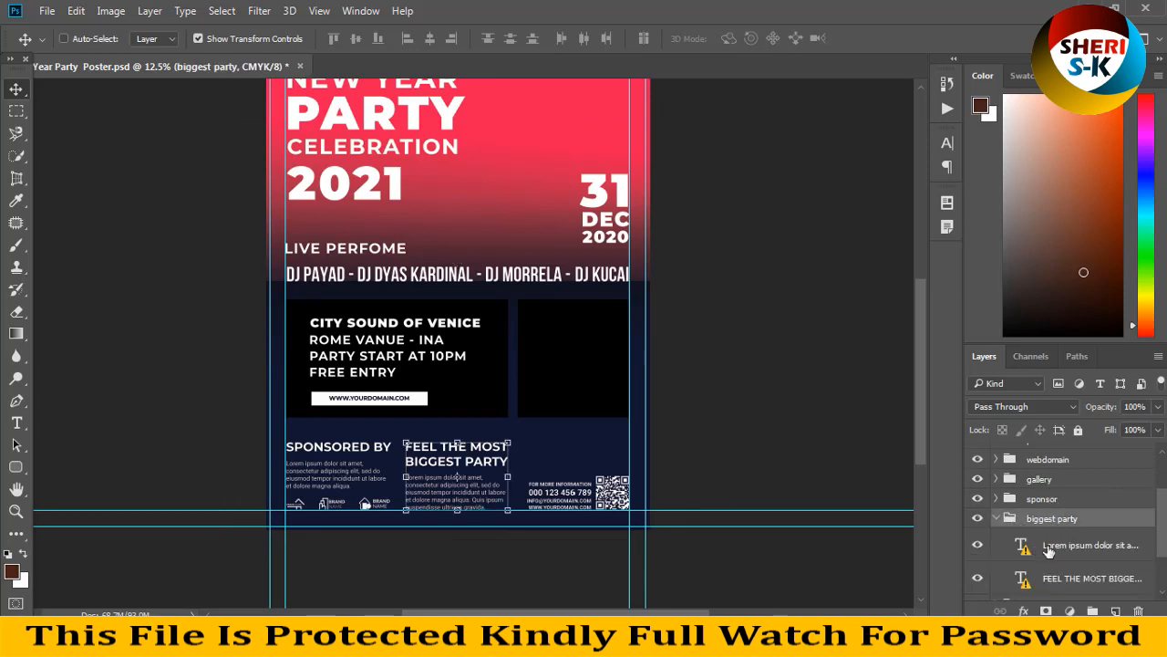
Step: Expand the gallery group with its subgroups 2 and 1, and select the clipping shape layer in subgroup 1
left_click(1037, 487)
left_click(995, 479)
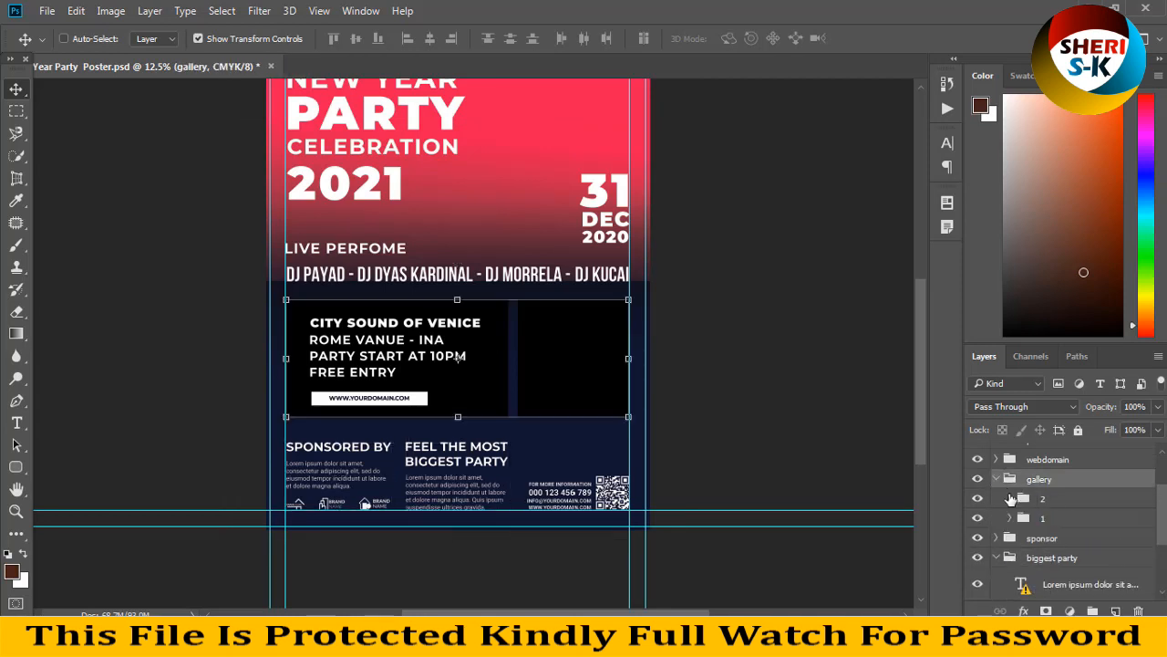
left_click(1028, 500)
left_click(1028, 520)
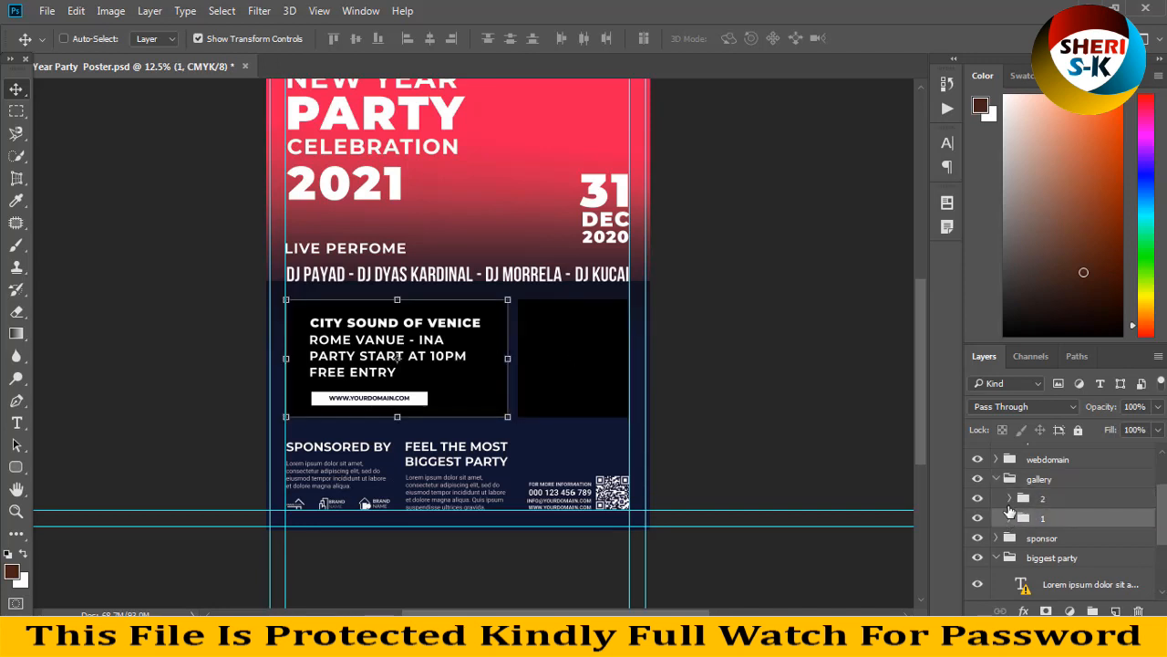
left_click(1010, 498)
left_click(1035, 500)
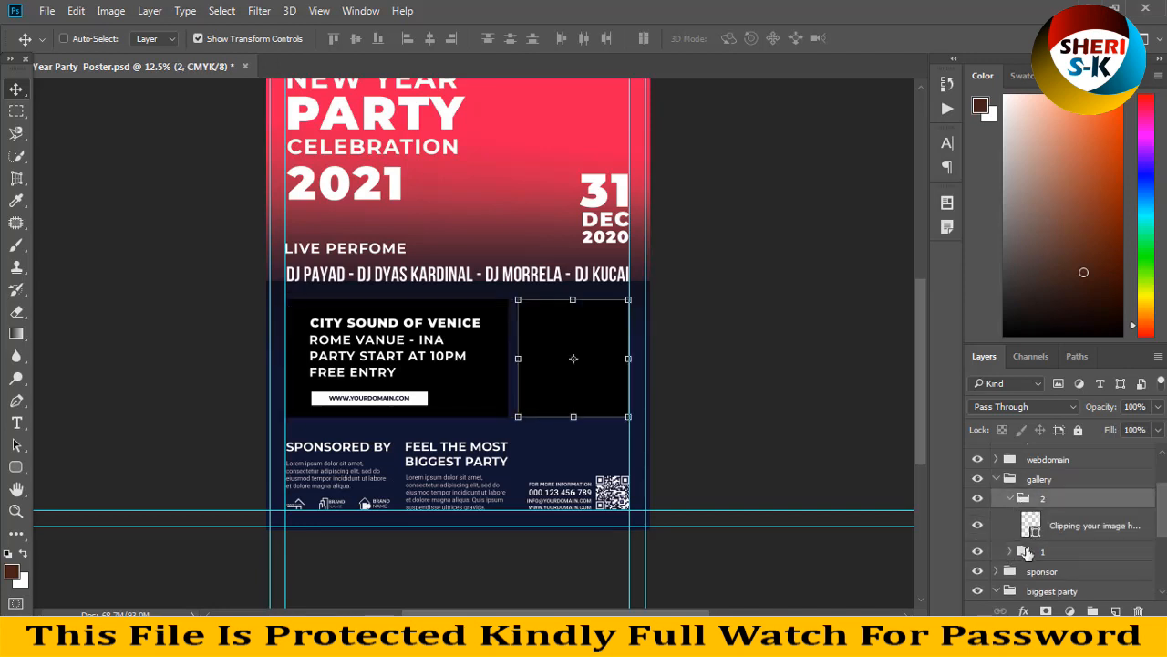
left_click(1011, 552)
left_click(1032, 552)
left_click(1051, 573)
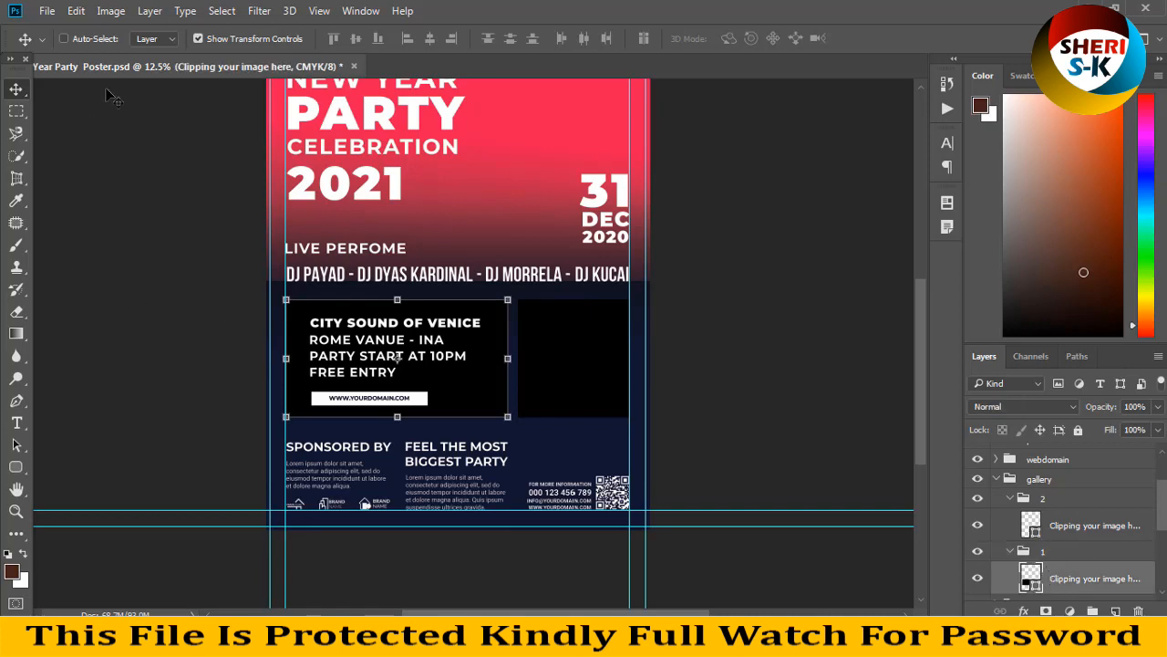
left_click(47, 11)
left_click(51, 45)
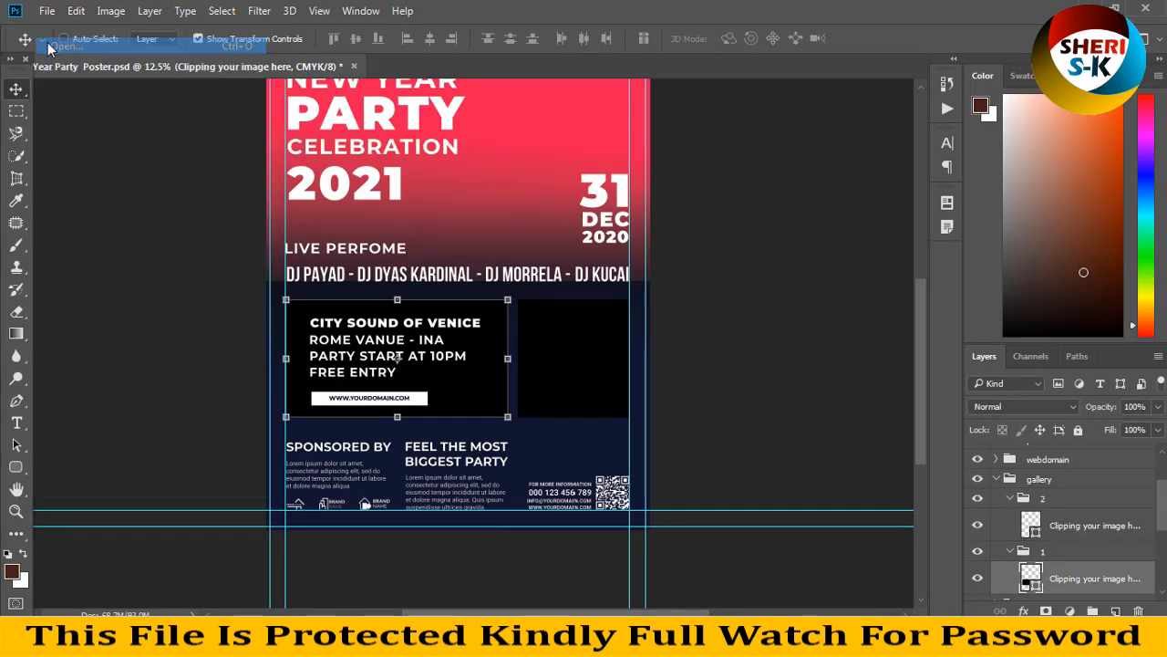
scroll(285, 269, "down", 5)
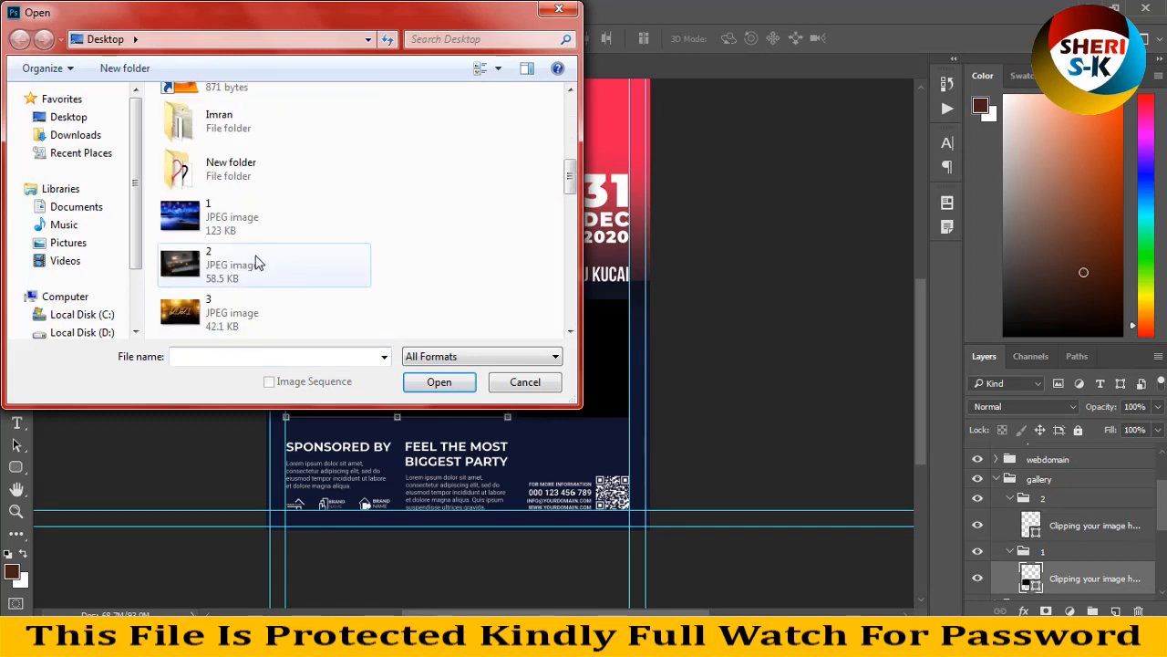
scroll(255, 262, "down", 3)
double_click(241, 221)
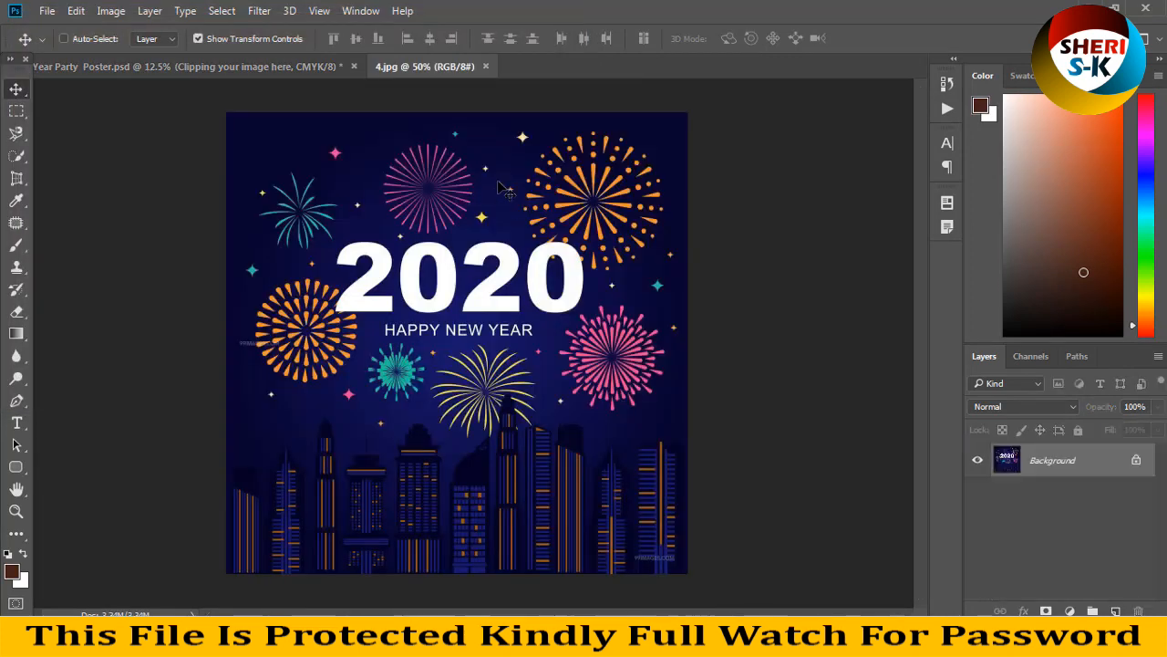
left_click(485, 66)
Step: Open the image 3.jpg from the Desktop
left_click(46, 11)
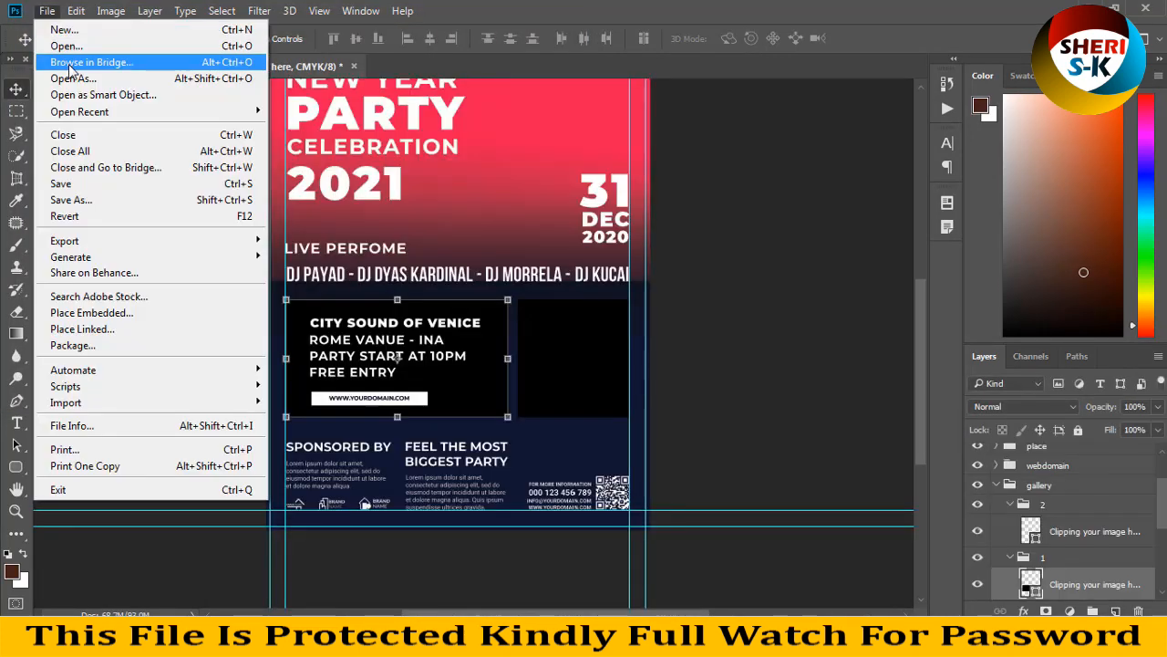
left_click(69, 46)
left_click(235, 310)
scroll(234, 308, "down", 5)
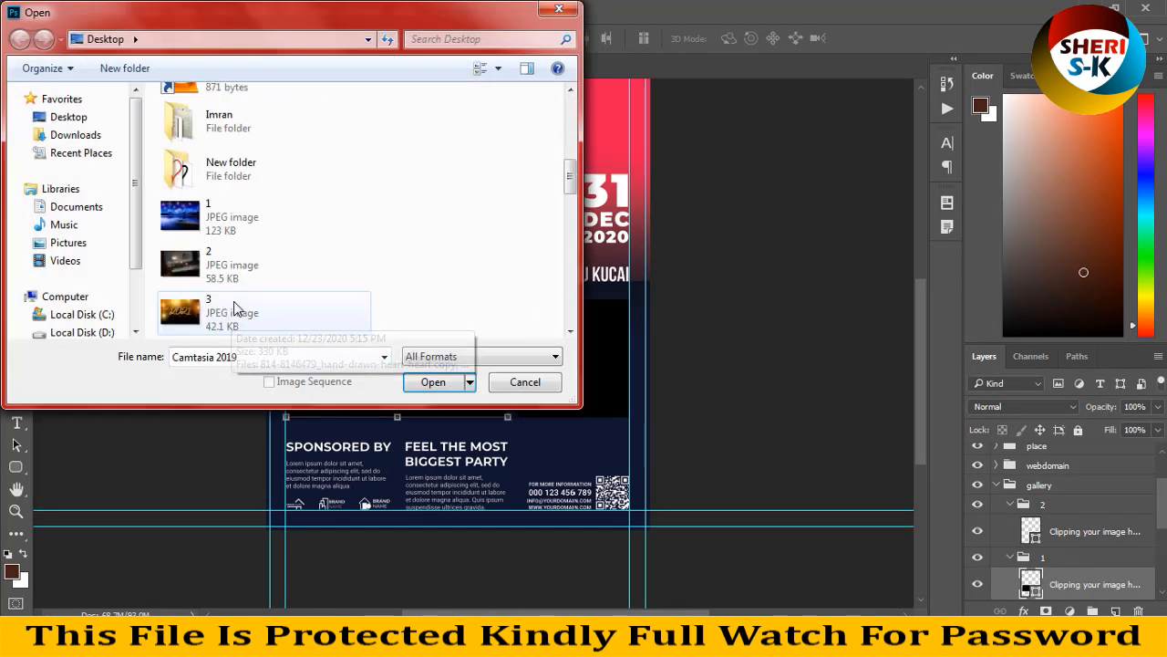
double_click(218, 310)
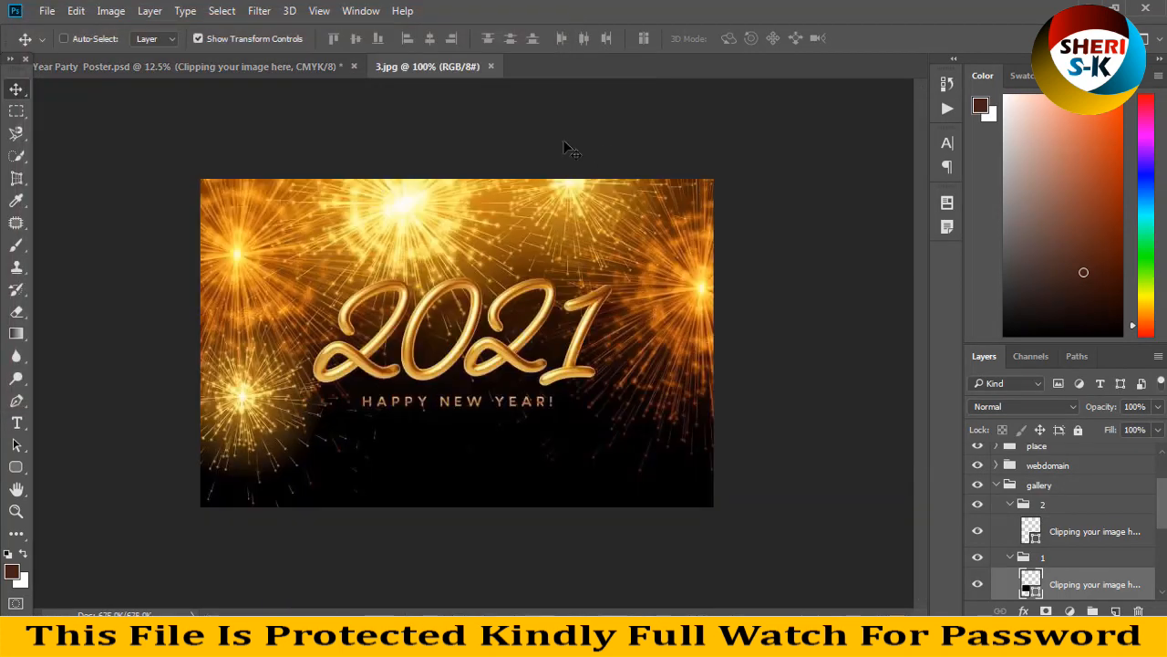
Step: Copy the 3.jpg picture into gallery subgroup 1 of the poster and close its source window
left_click_drag(467, 67, 644, 151)
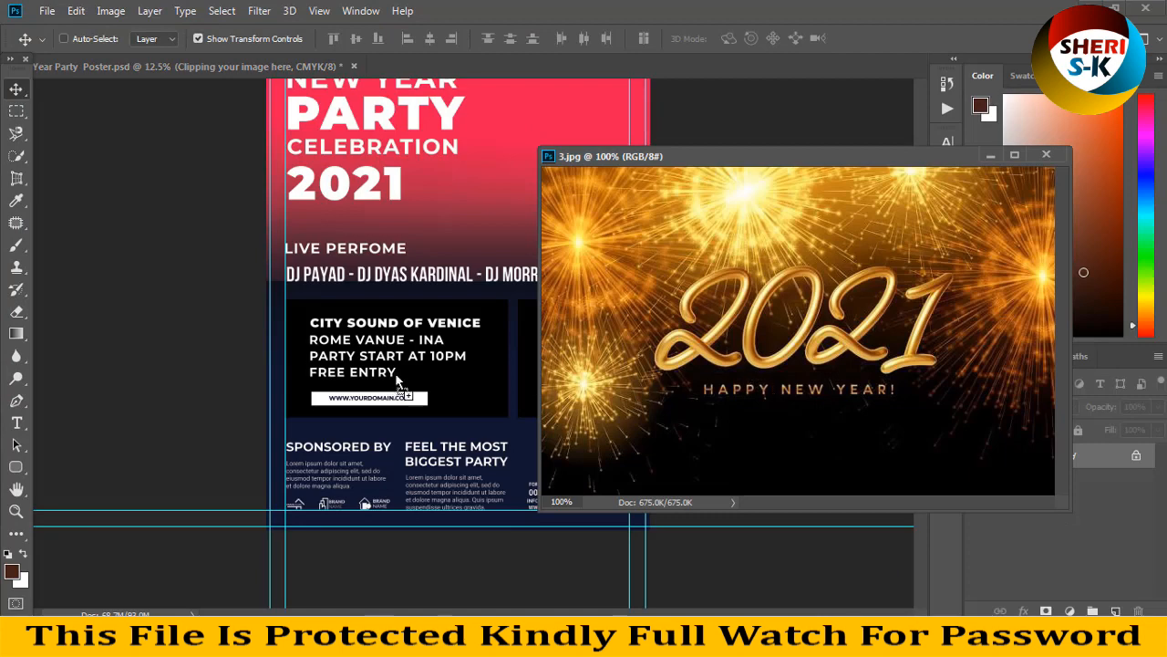
left_click_drag(396, 378, 397, 379)
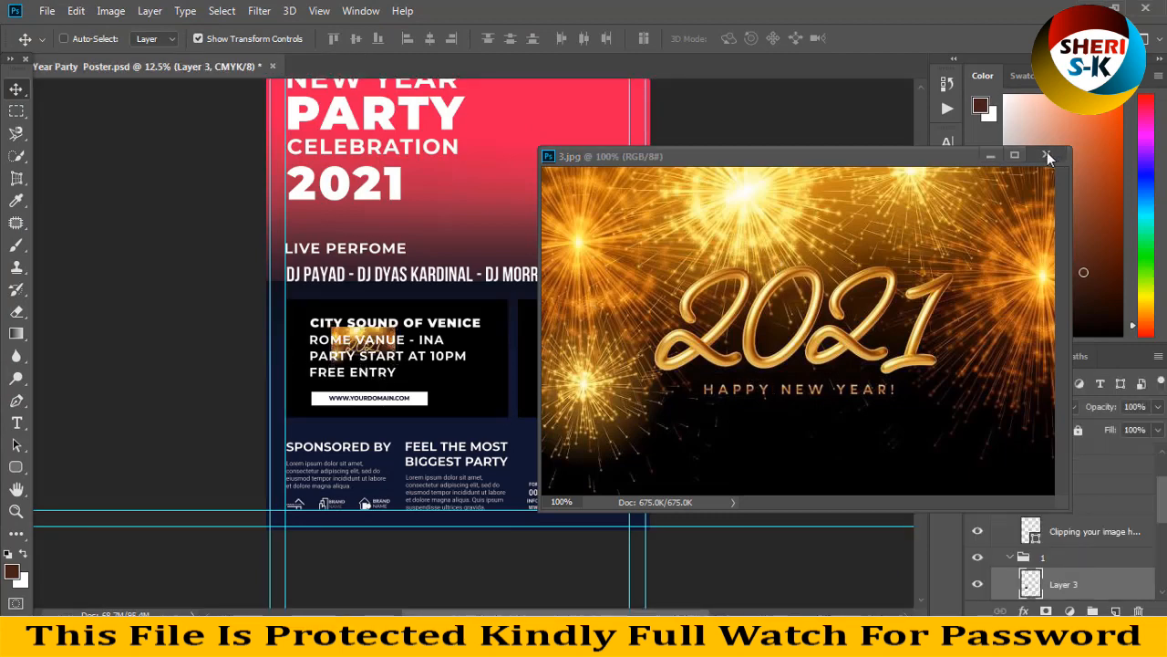
left_click(1047, 157)
Step: Align the golden 2021 picture with the event details box's upper corner and scale it to cover the whole box
left_click_drag(380, 341, 337, 316)
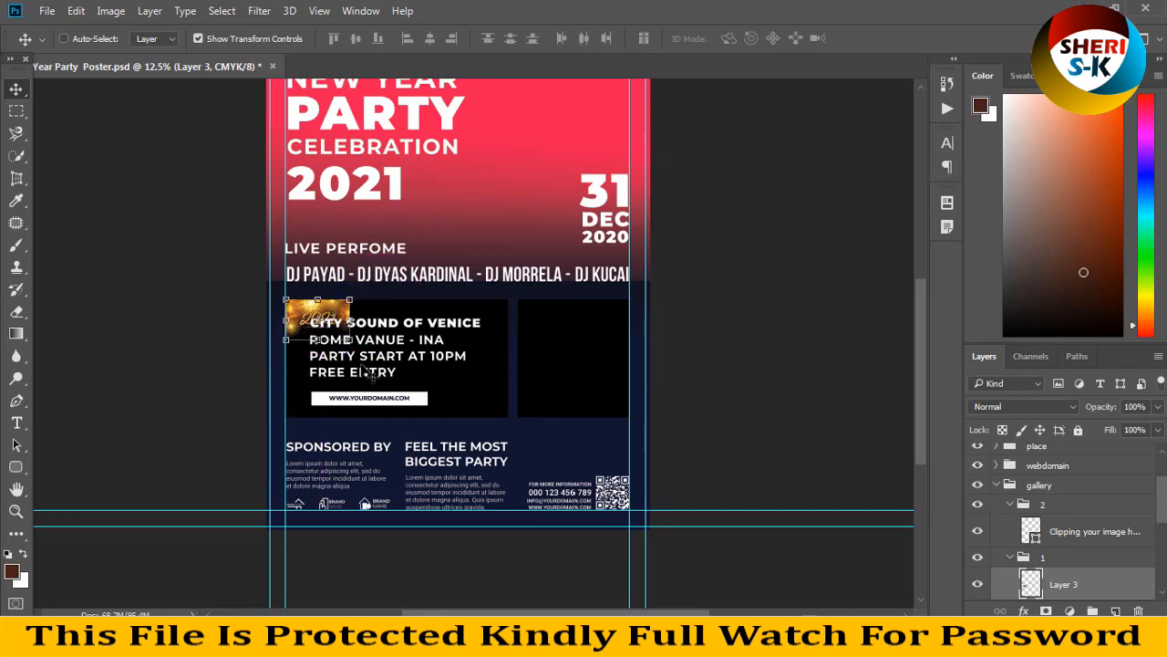
left_click_drag(350, 340, 533, 434)
key("Return")
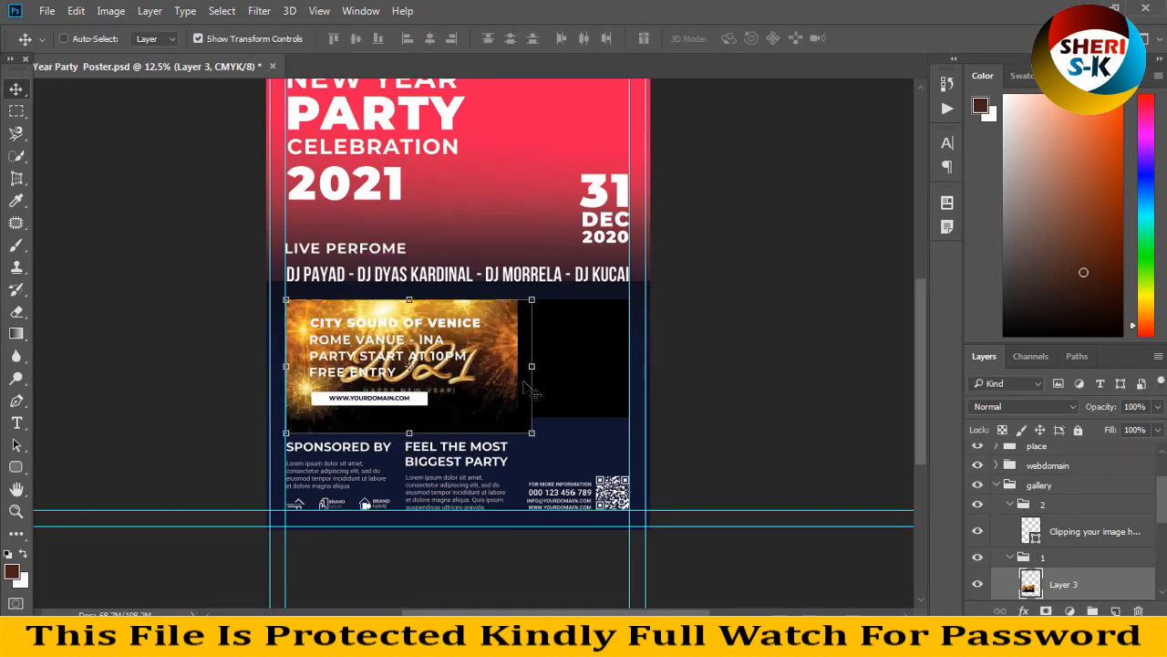
left_click_drag(534, 364, 518, 358)
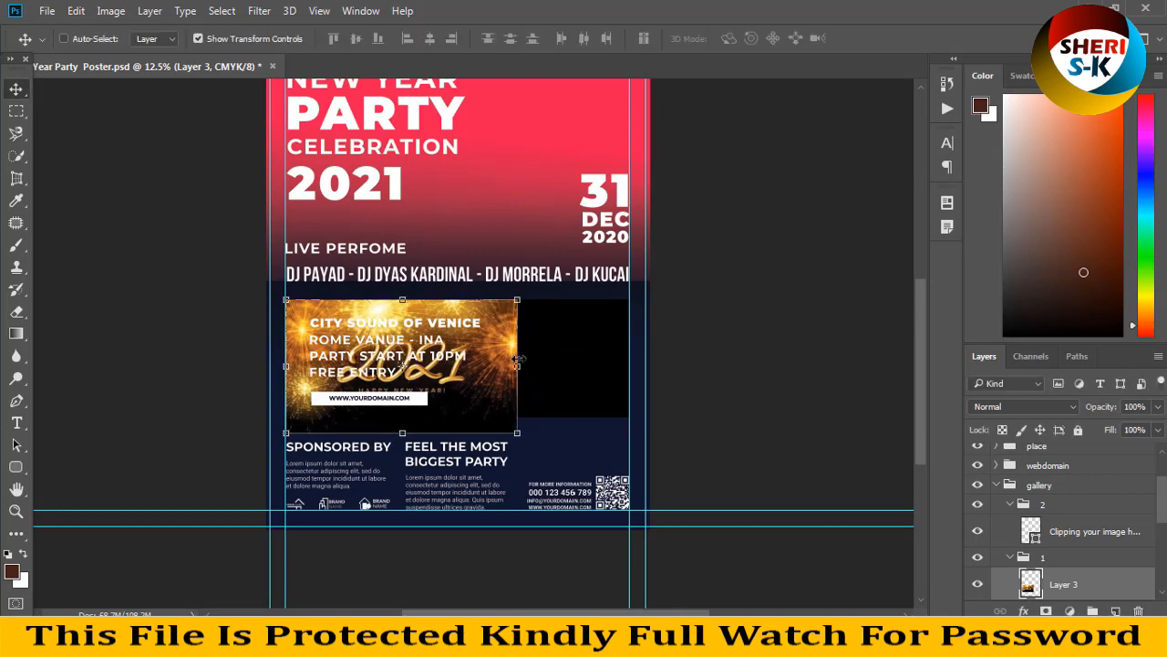
Step: Clip the golden 2021 picture to the event details box shape and nudge it slightly upwards
scroll(1083, 549, "down", 2)
right_click(1074, 529)
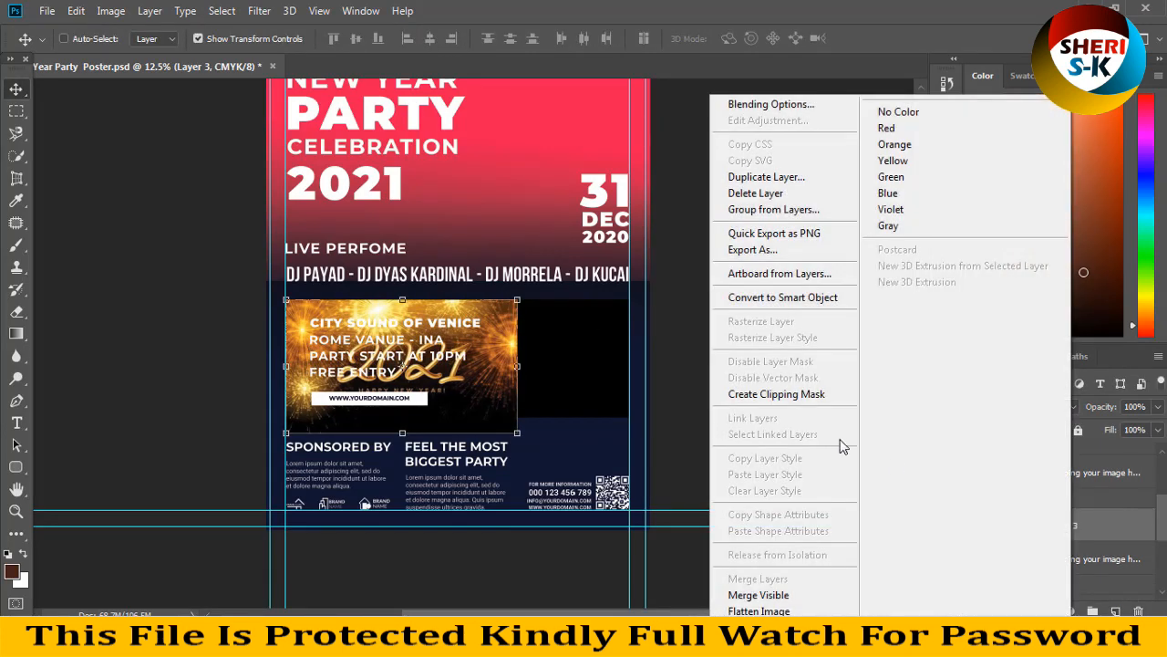
left_click(780, 395)
key("shift+Up")
key("shift+Up")
key("shift+Up")
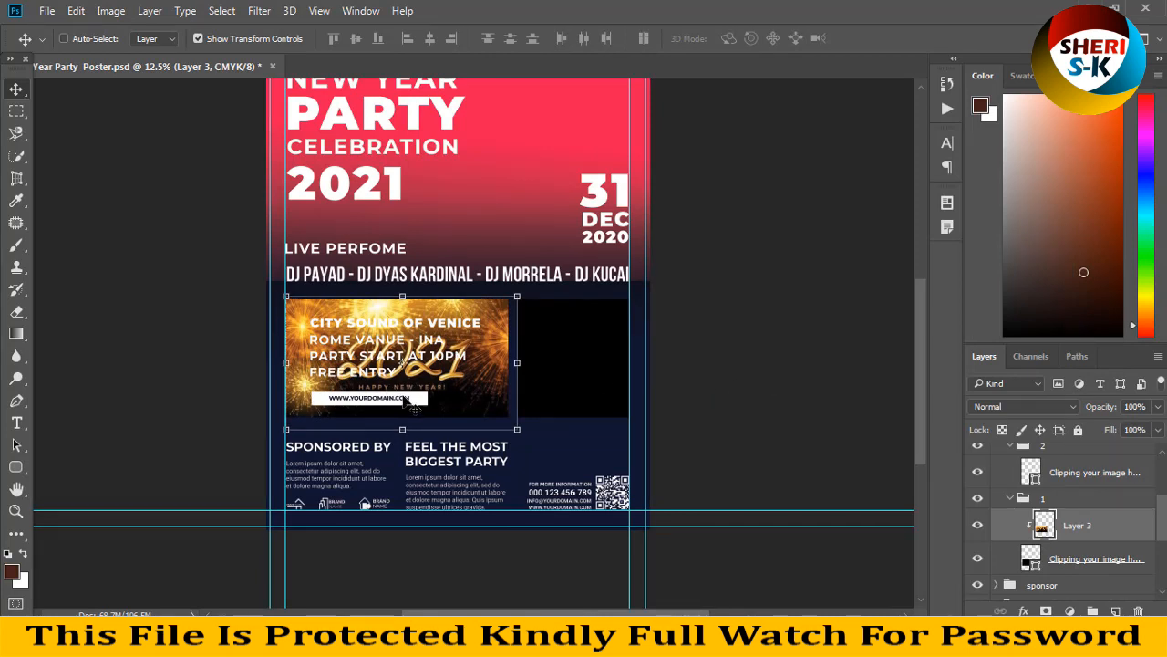
scroll(1067, 529, "up", 3)
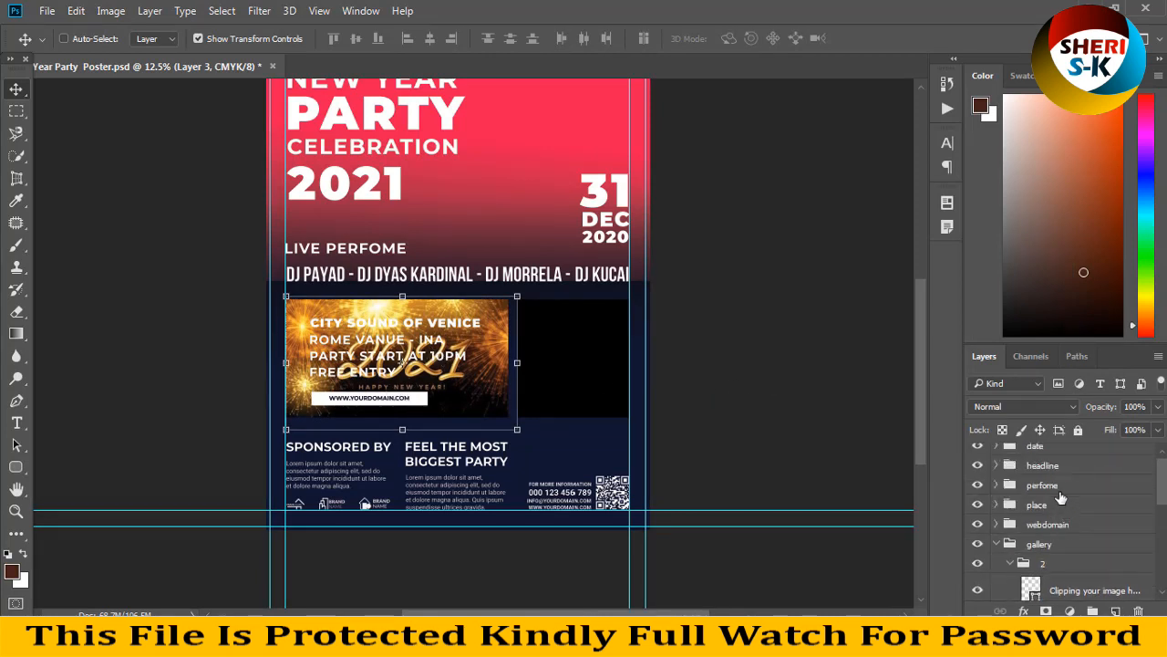
Step: Delete the webdomain and place groups so the event details text no longer overlaps the golden 2021 picture
left_click(1056, 487)
left_click(1053, 468)
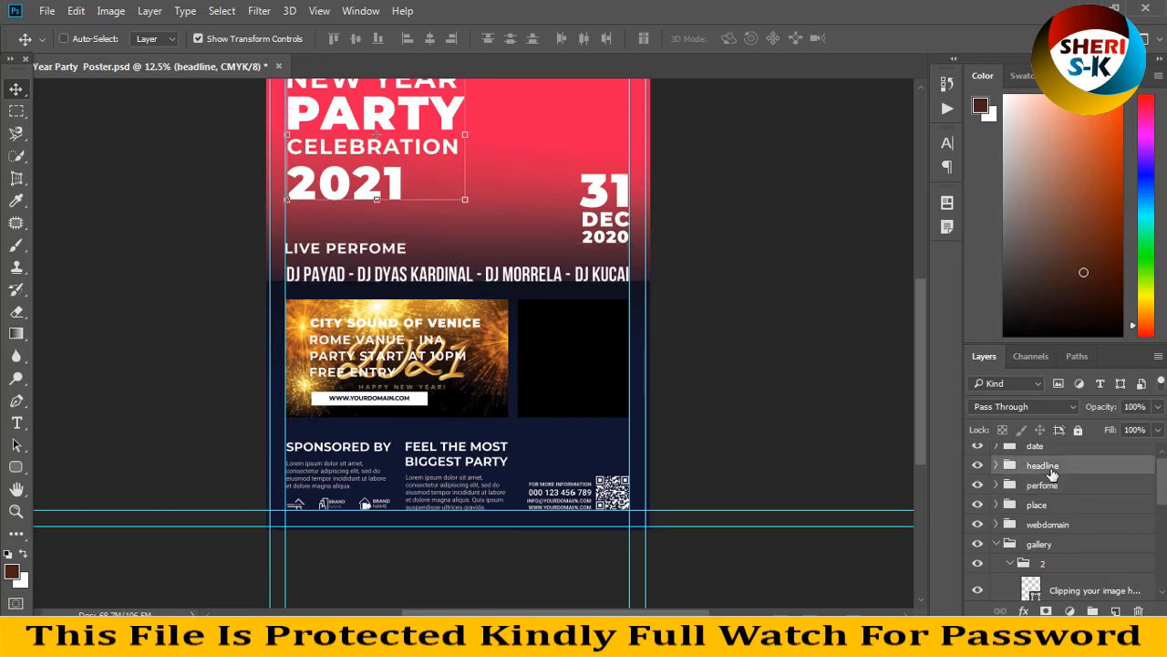
left_click(1060, 522)
key("Delete")
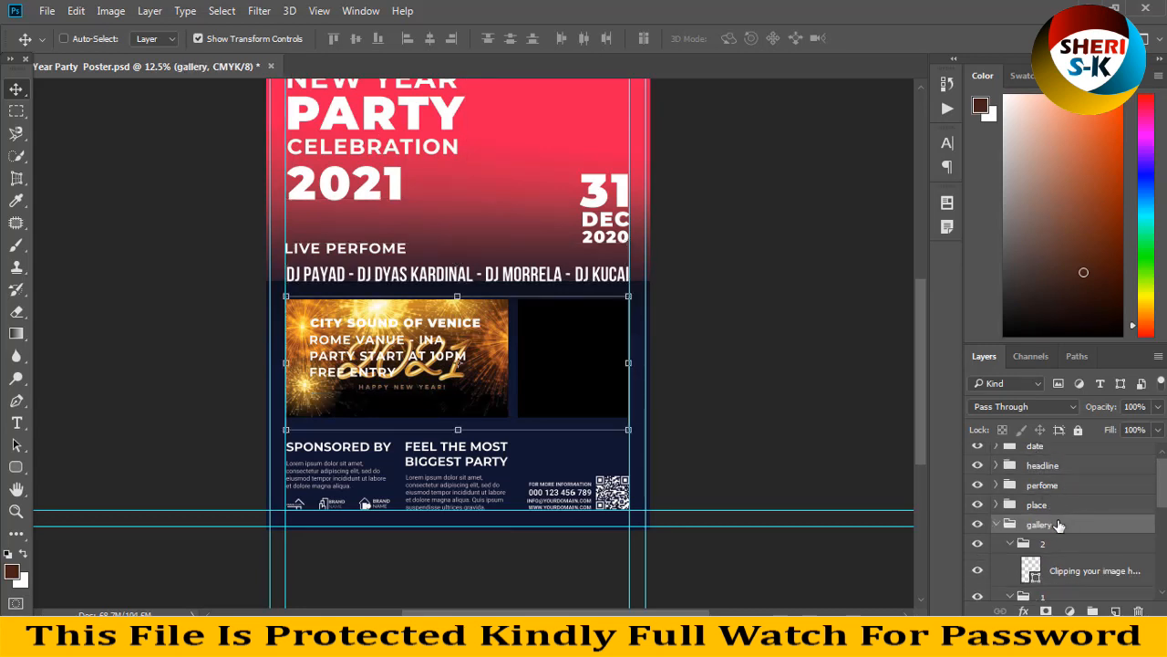
left_click(1042, 507)
key("Delete")
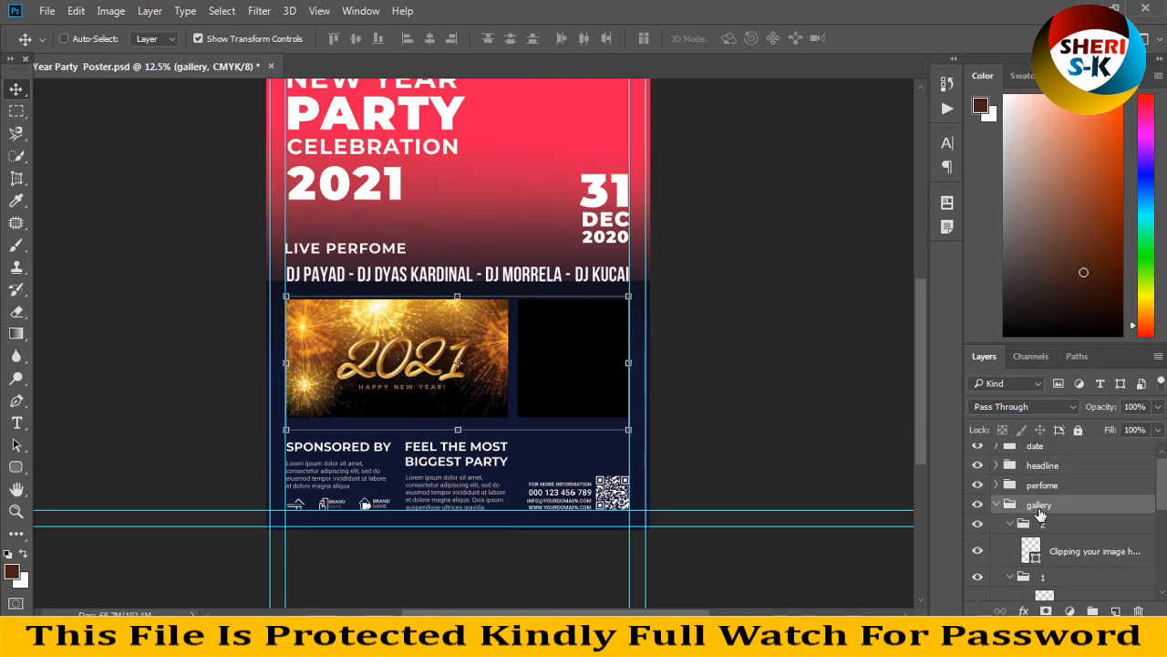
Step: Select subgroup 2 of the gallery group as the destination and open the image 2.jpg
scroll(1049, 574, "down", 2)
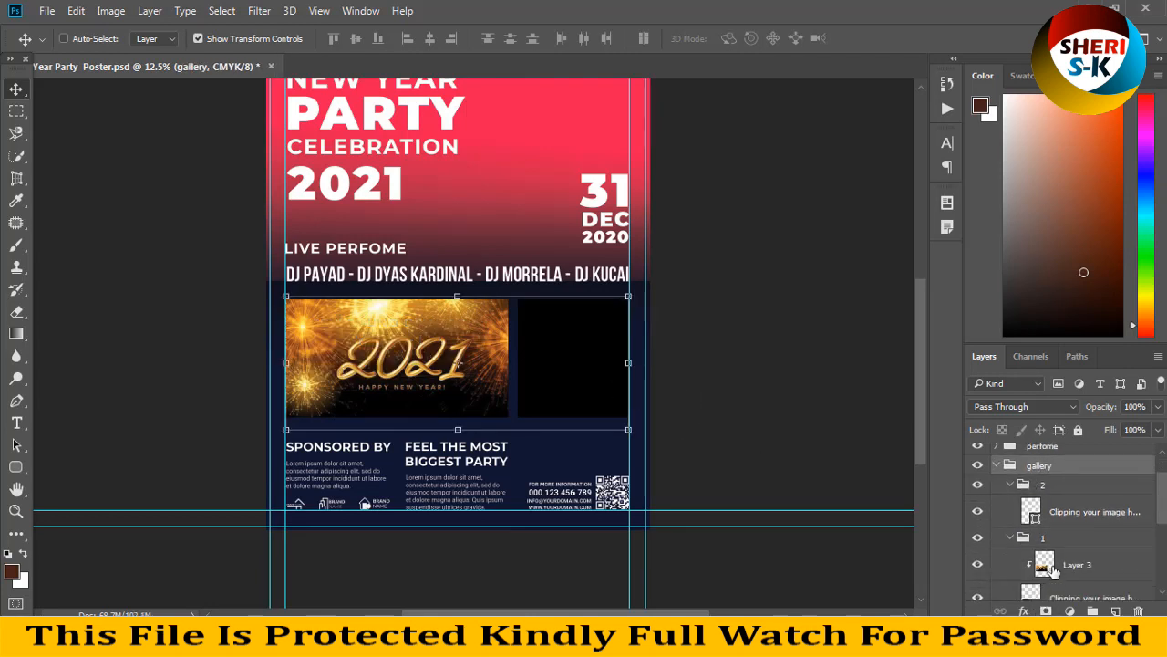
left_click(1038, 538)
left_click(1058, 486)
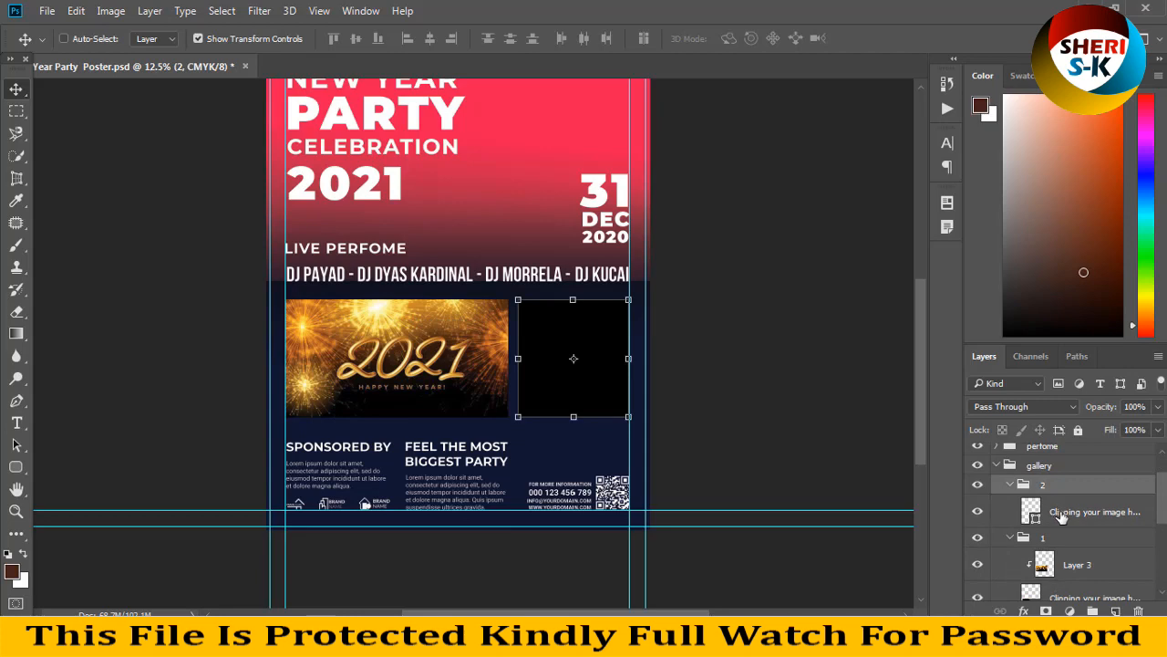
left_click(47, 11)
left_click(55, 42)
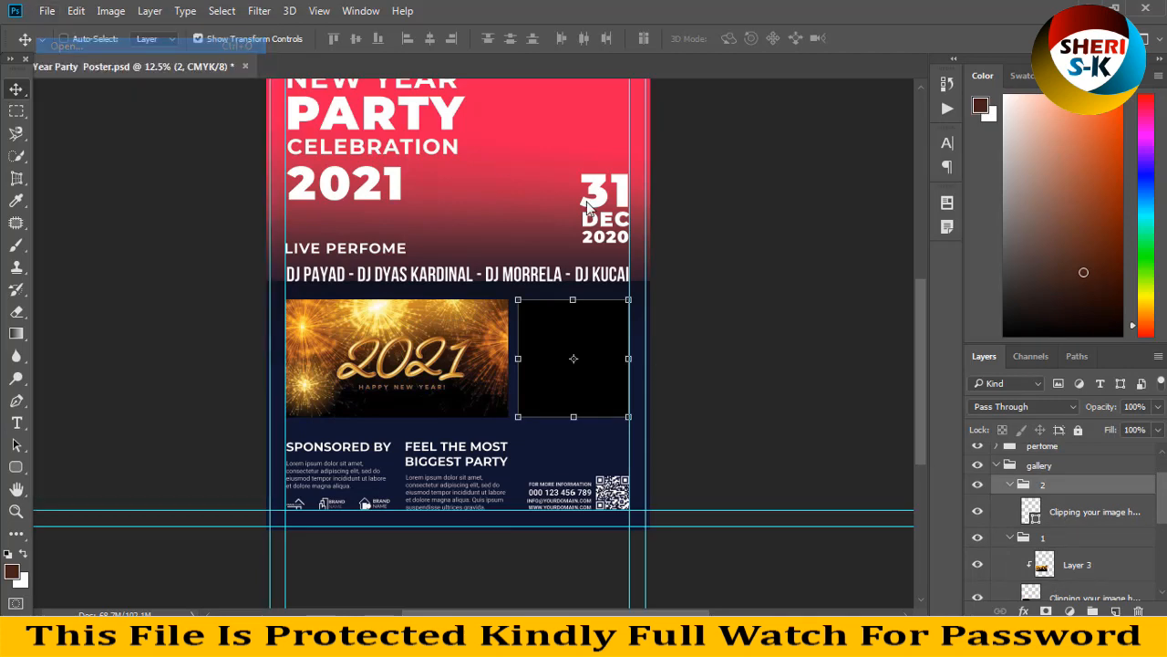
double_click(242, 126)
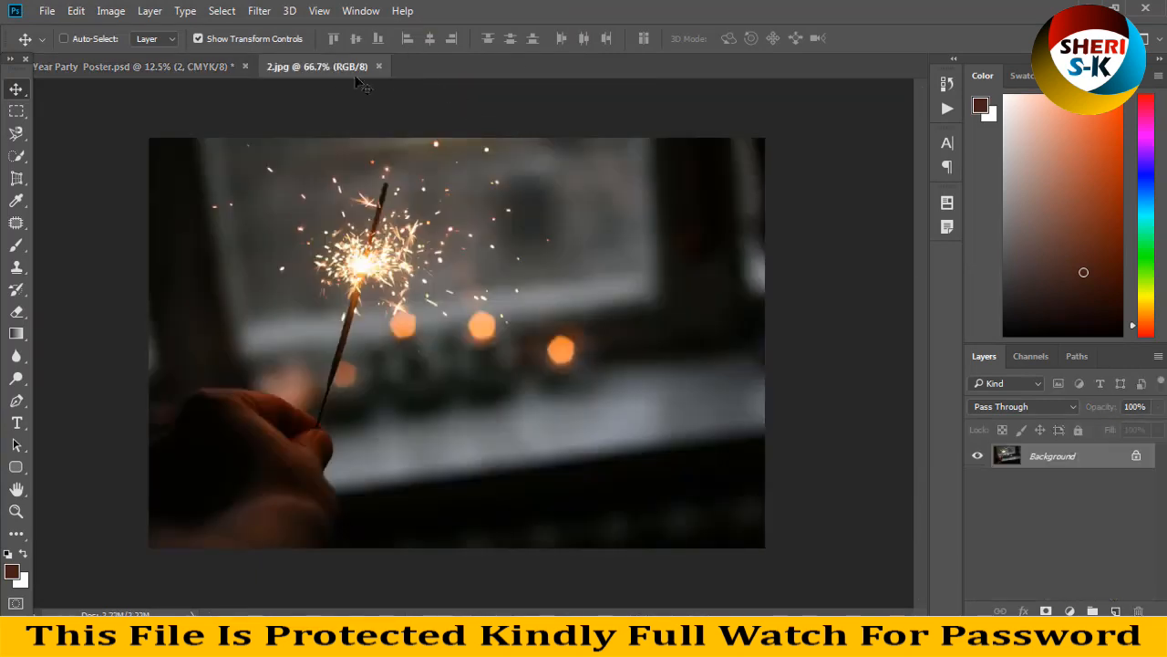
Step: Copy the 2.jpg sparkler picture into gallery subgroup 2, over the black placeholder, and close its source window
left_click_drag(347, 69, 503, 122)
left_click_drag(707, 304, 596, 322)
left_click(1027, 117)
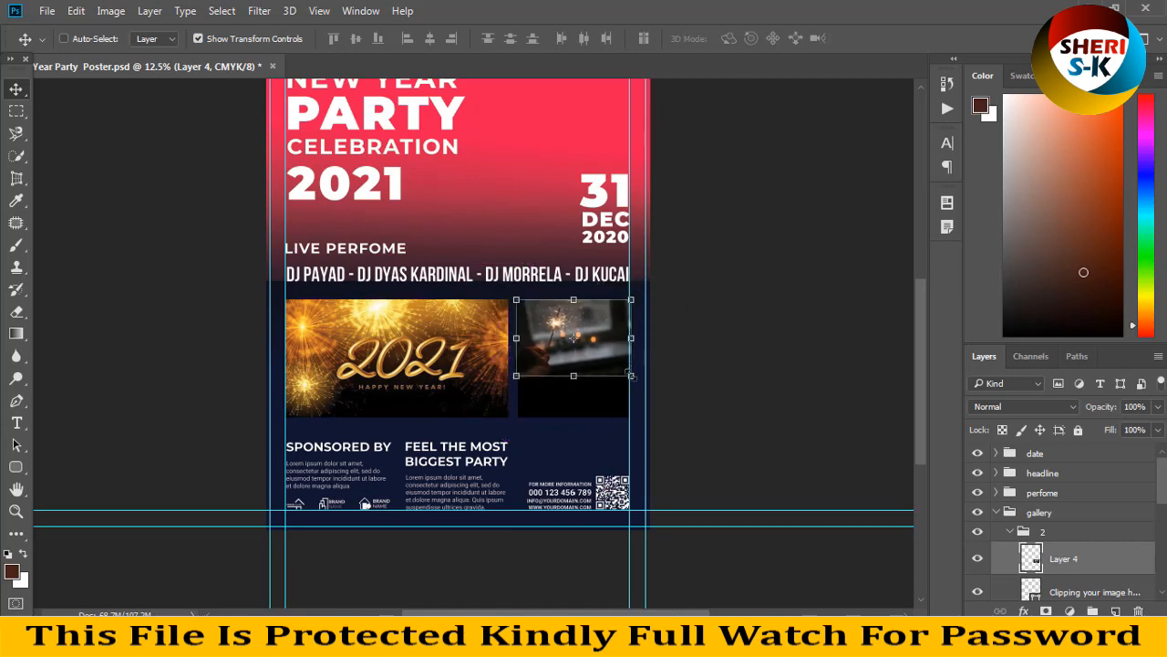
Step: Scale the sparkler picture to about 171% to cover the black gallery placeholder and clip it to the placeholder shape
key("ctrl+t")
left_click_drag(523, 381, 516, 375)
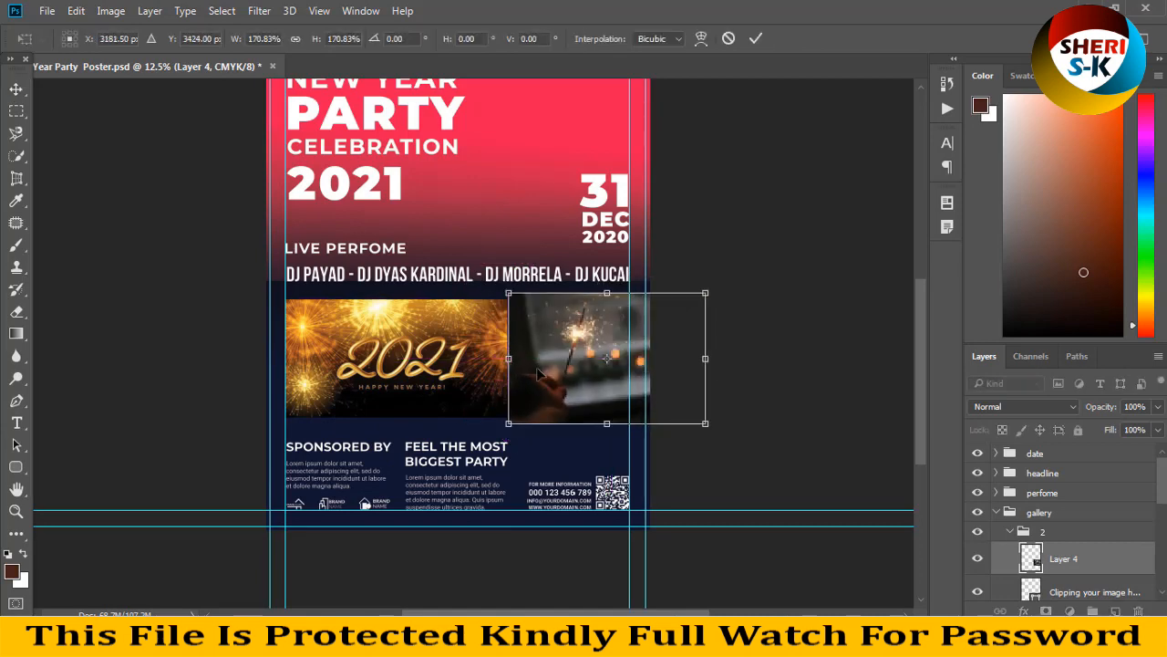
key("Return")
right_click(1064, 560)
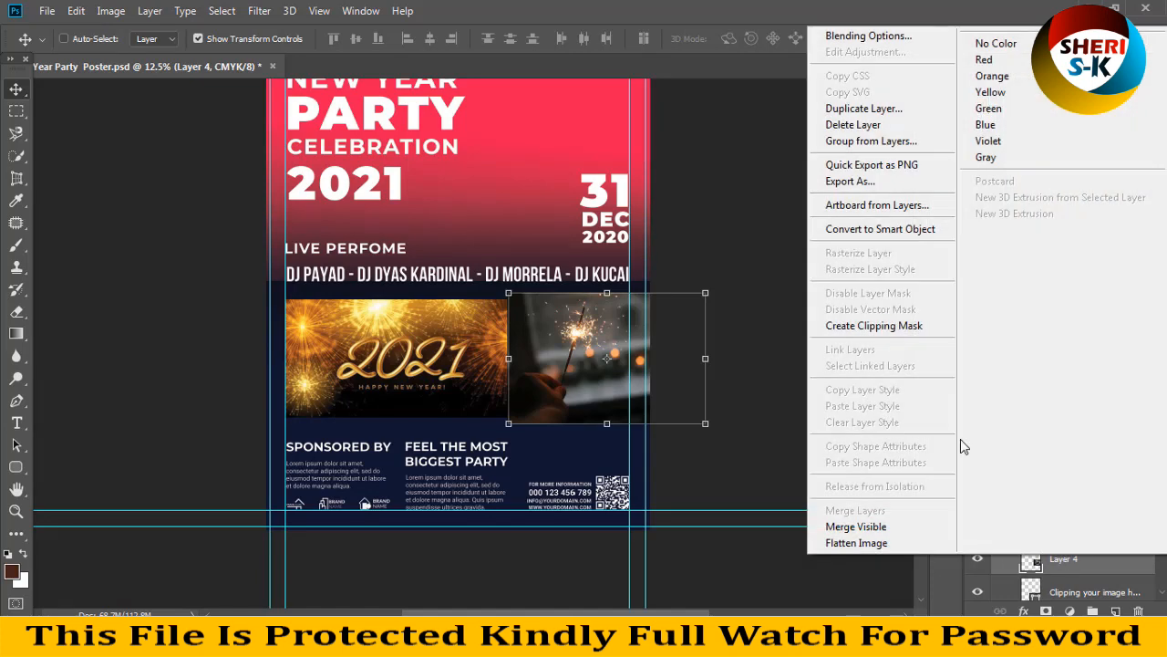
left_click(880, 326)
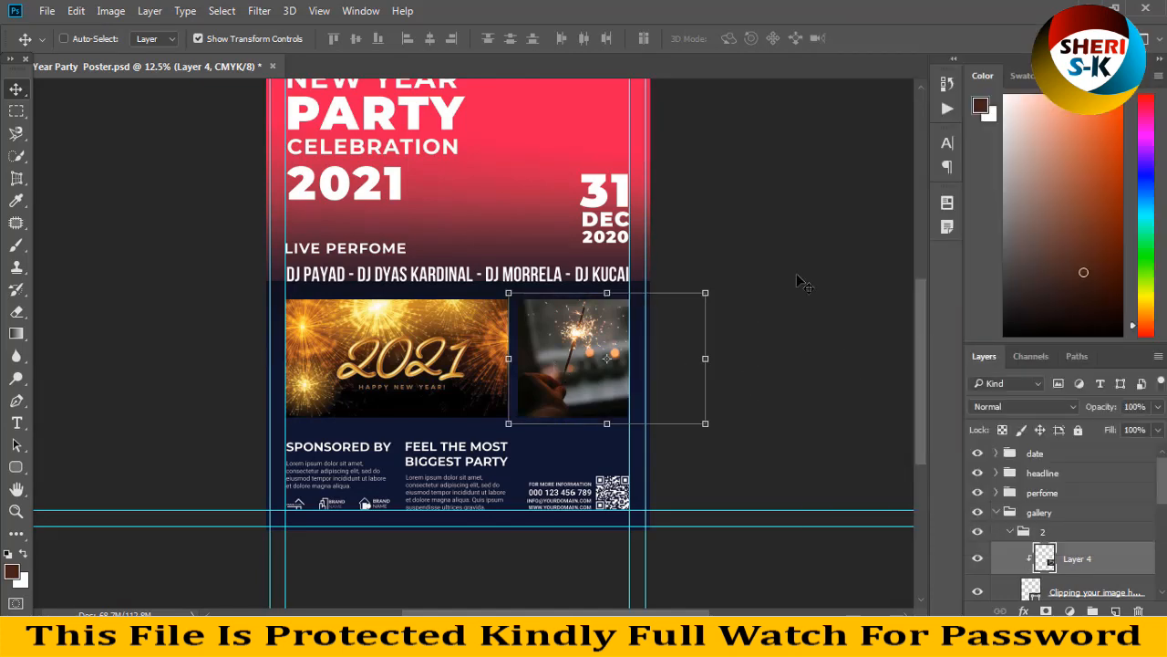
key("ctrl+minus")
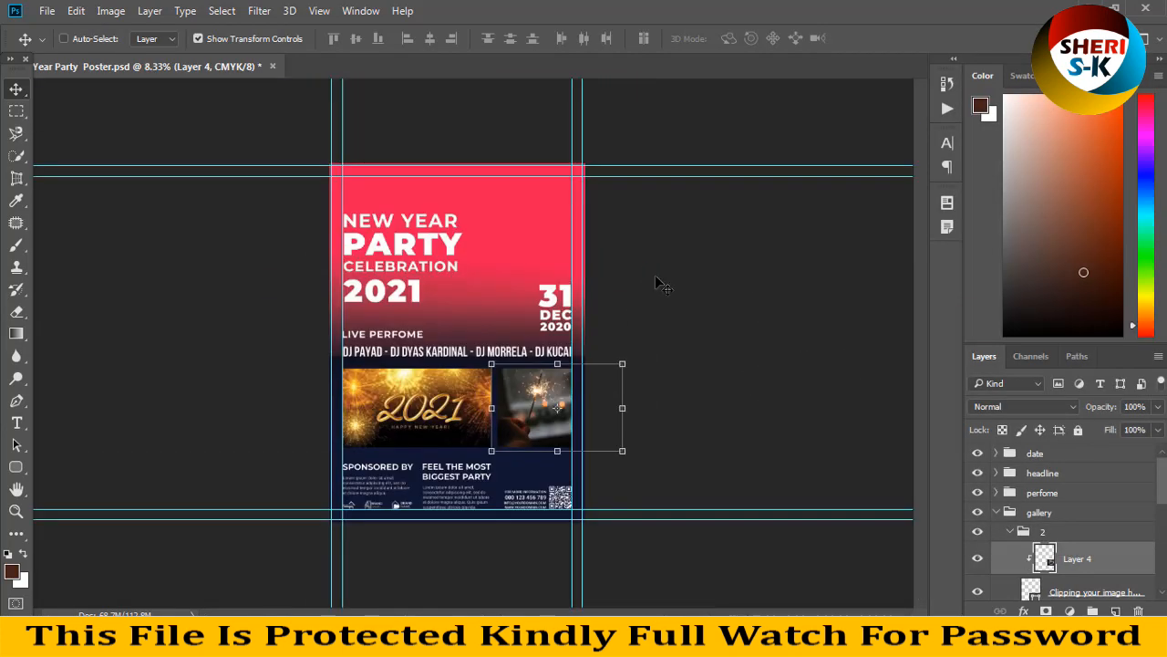